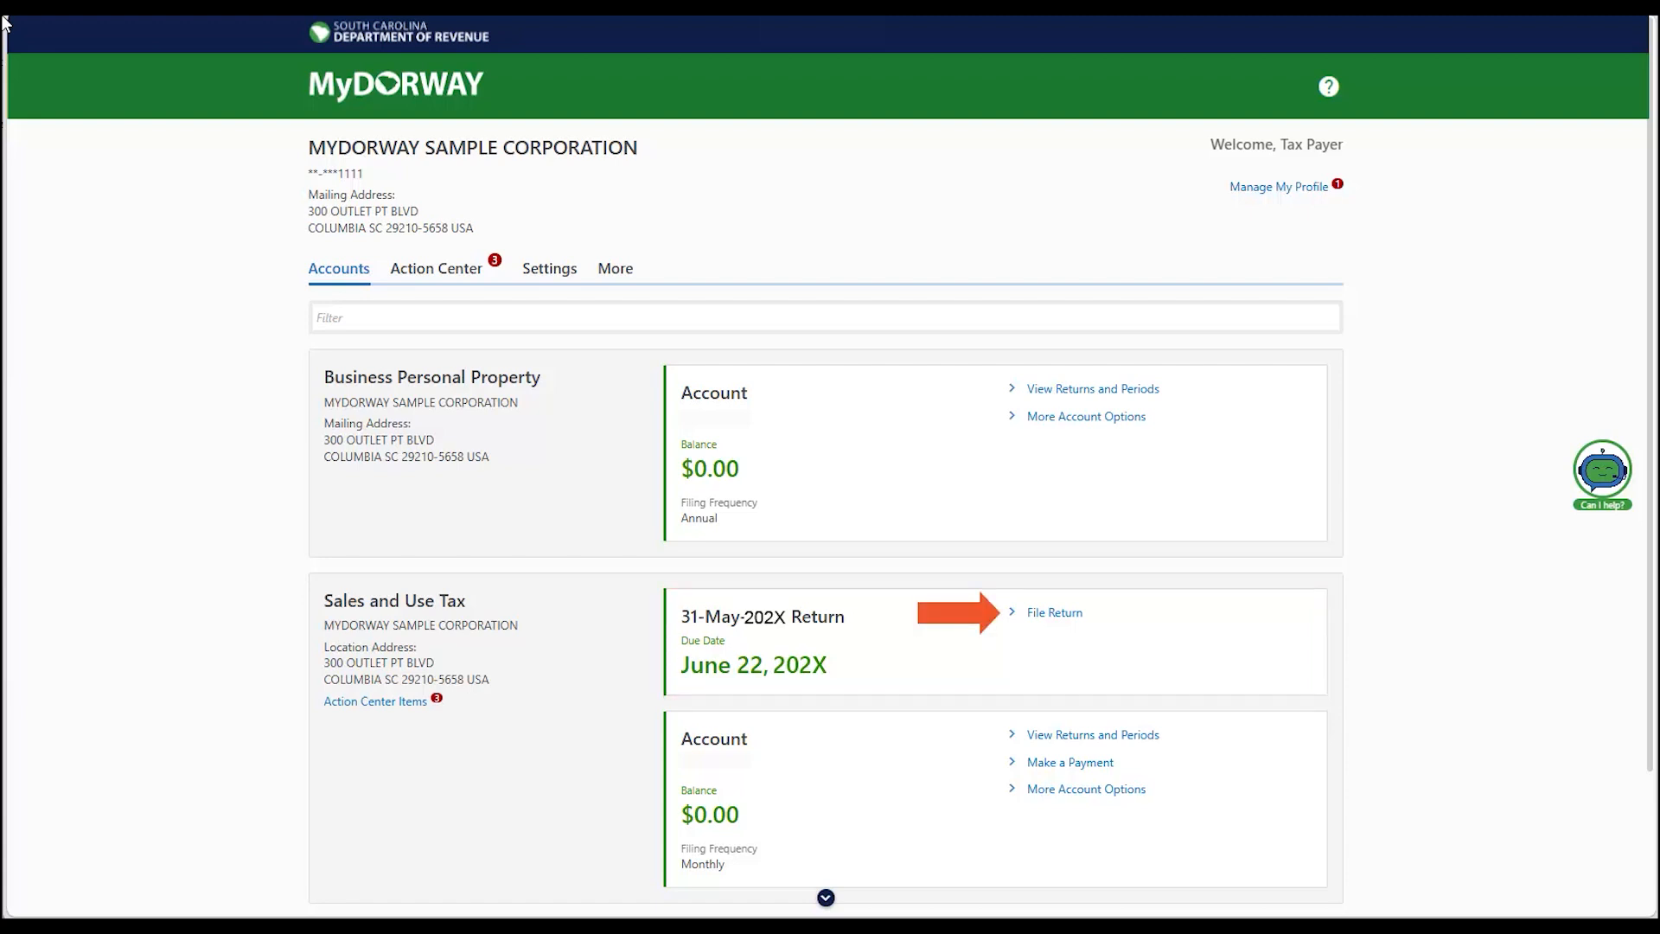
Start the 31-May Sales and Use Tax return and enter 3,000 as gross proceeds of sales in worksheet Item 1.
{"action": "left_click", "coordinate": [1054, 613]}
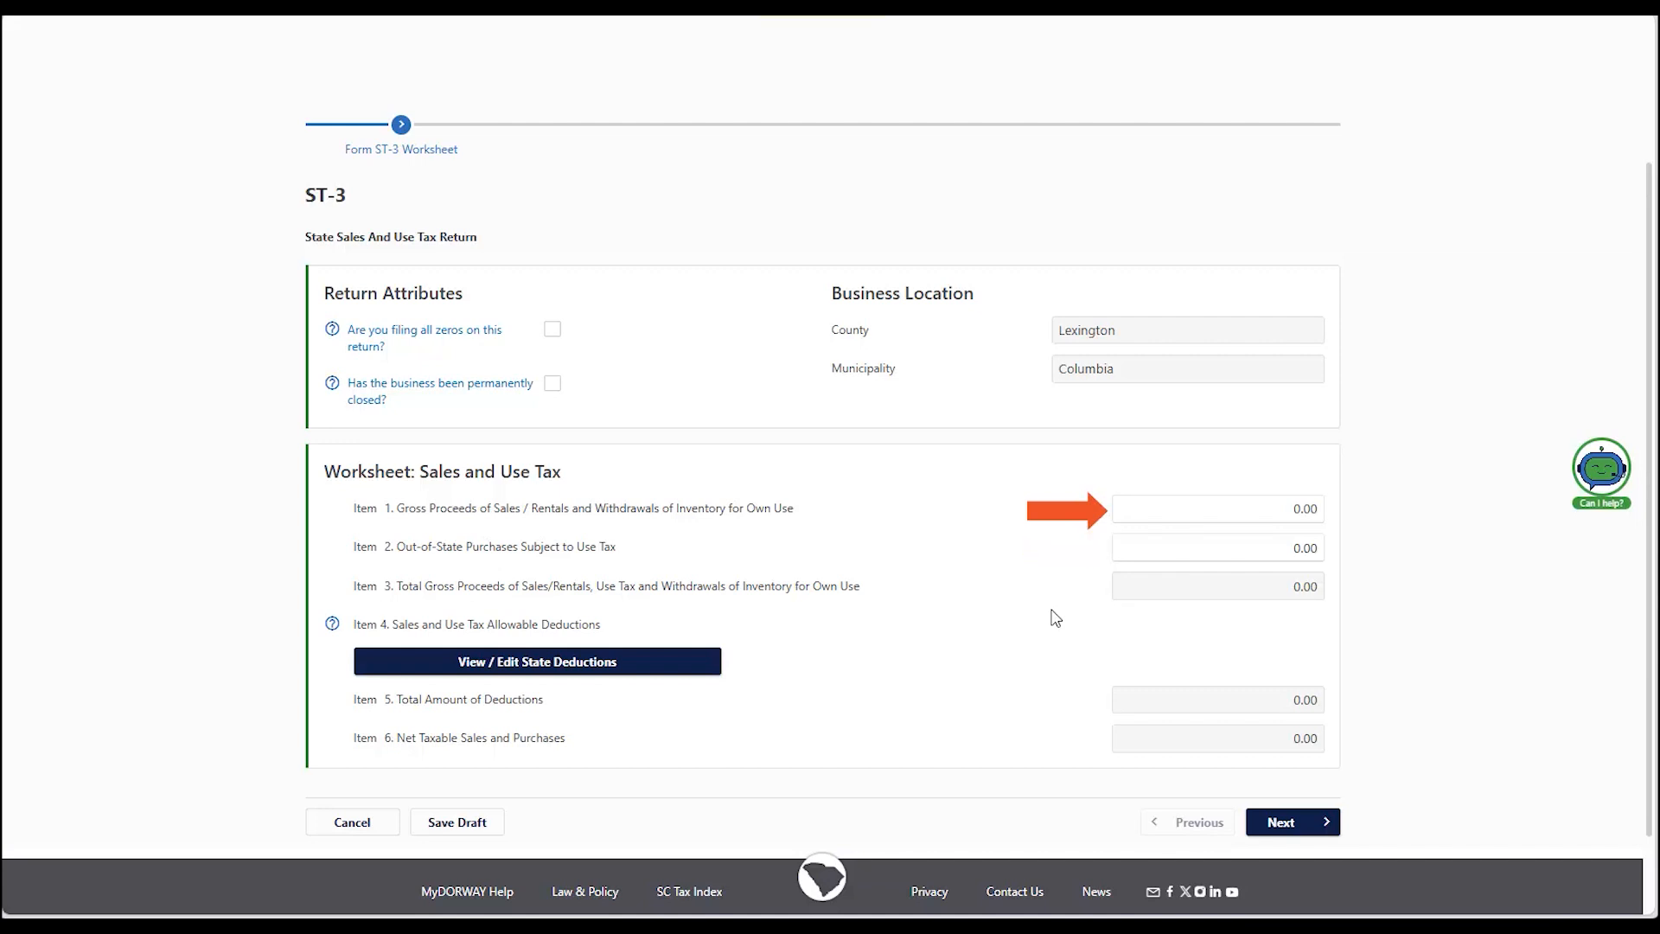
{"action": "left_click", "coordinate": [1234, 517]}
{"action": "type", "text": "3000"}
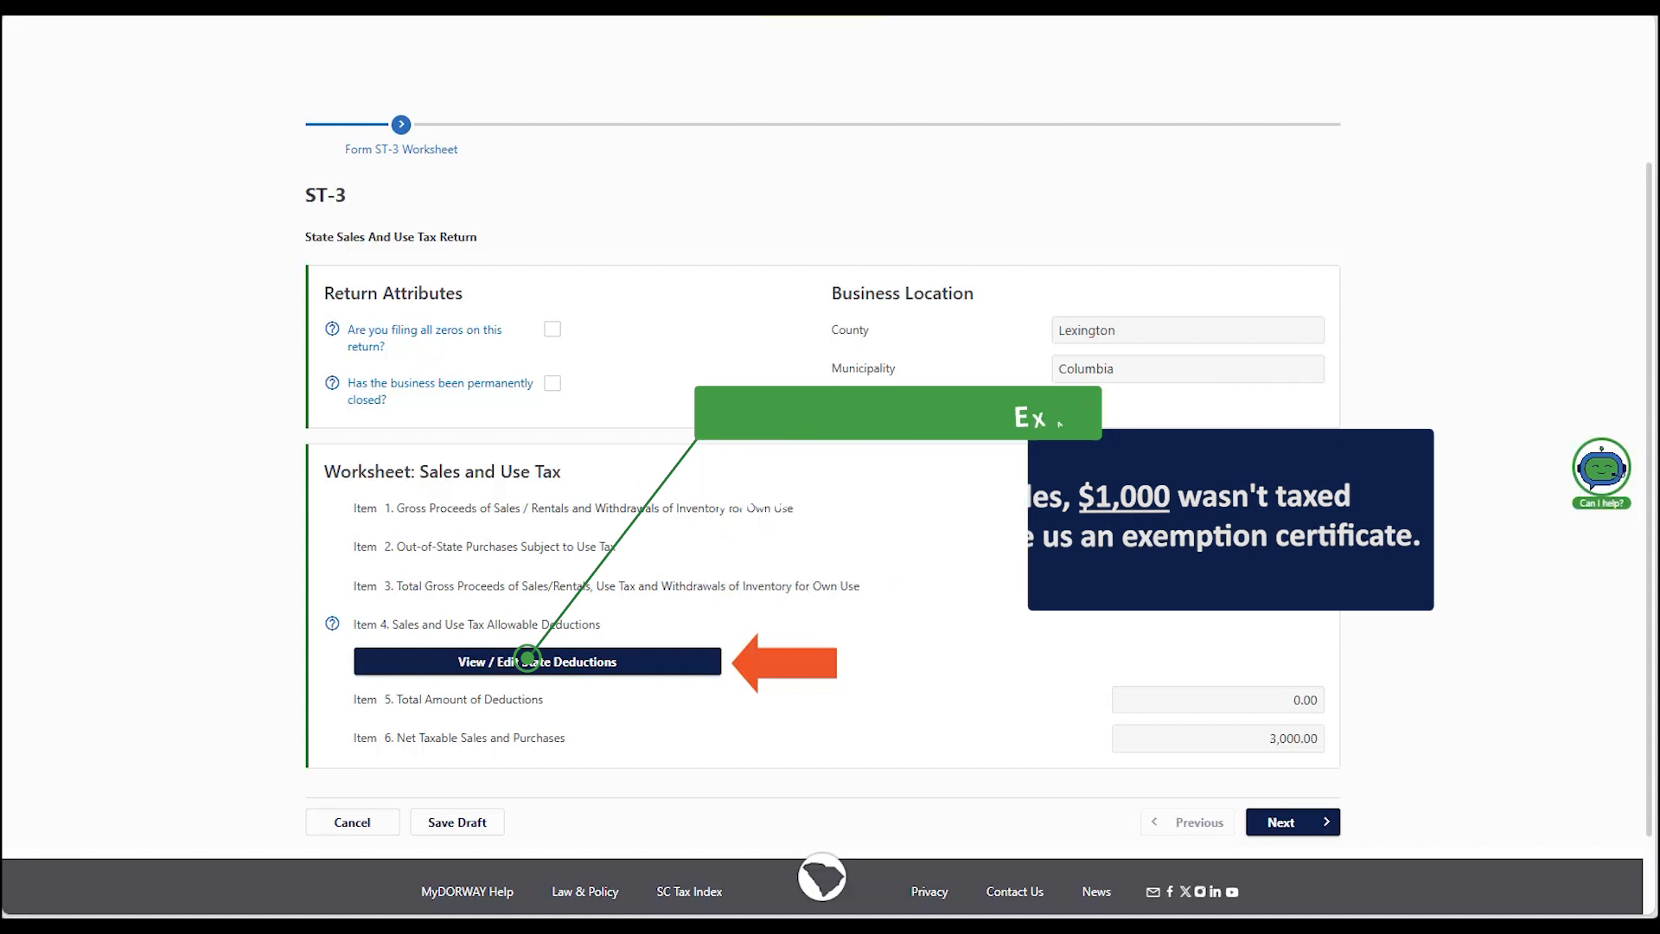
Add an Exempt Sales deduction of 1,000 to the state deductions and continue to the county detail.
{"action": "left_click", "coordinate": [651, 662]}
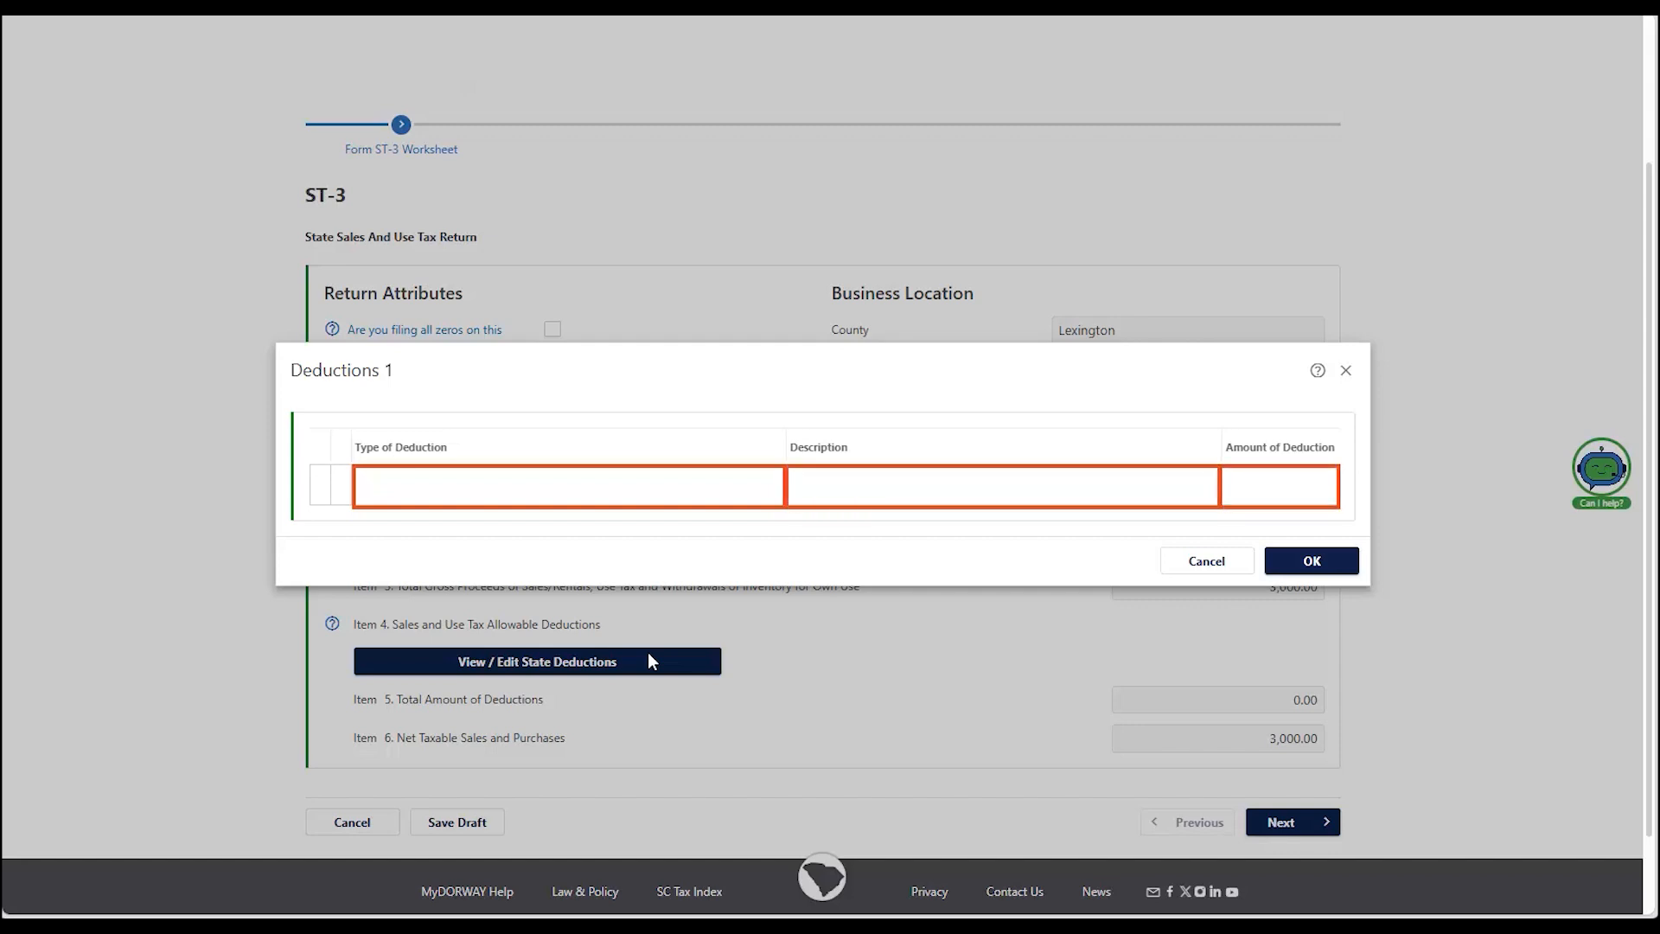
{"action": "left_click", "coordinate": [524, 495]}
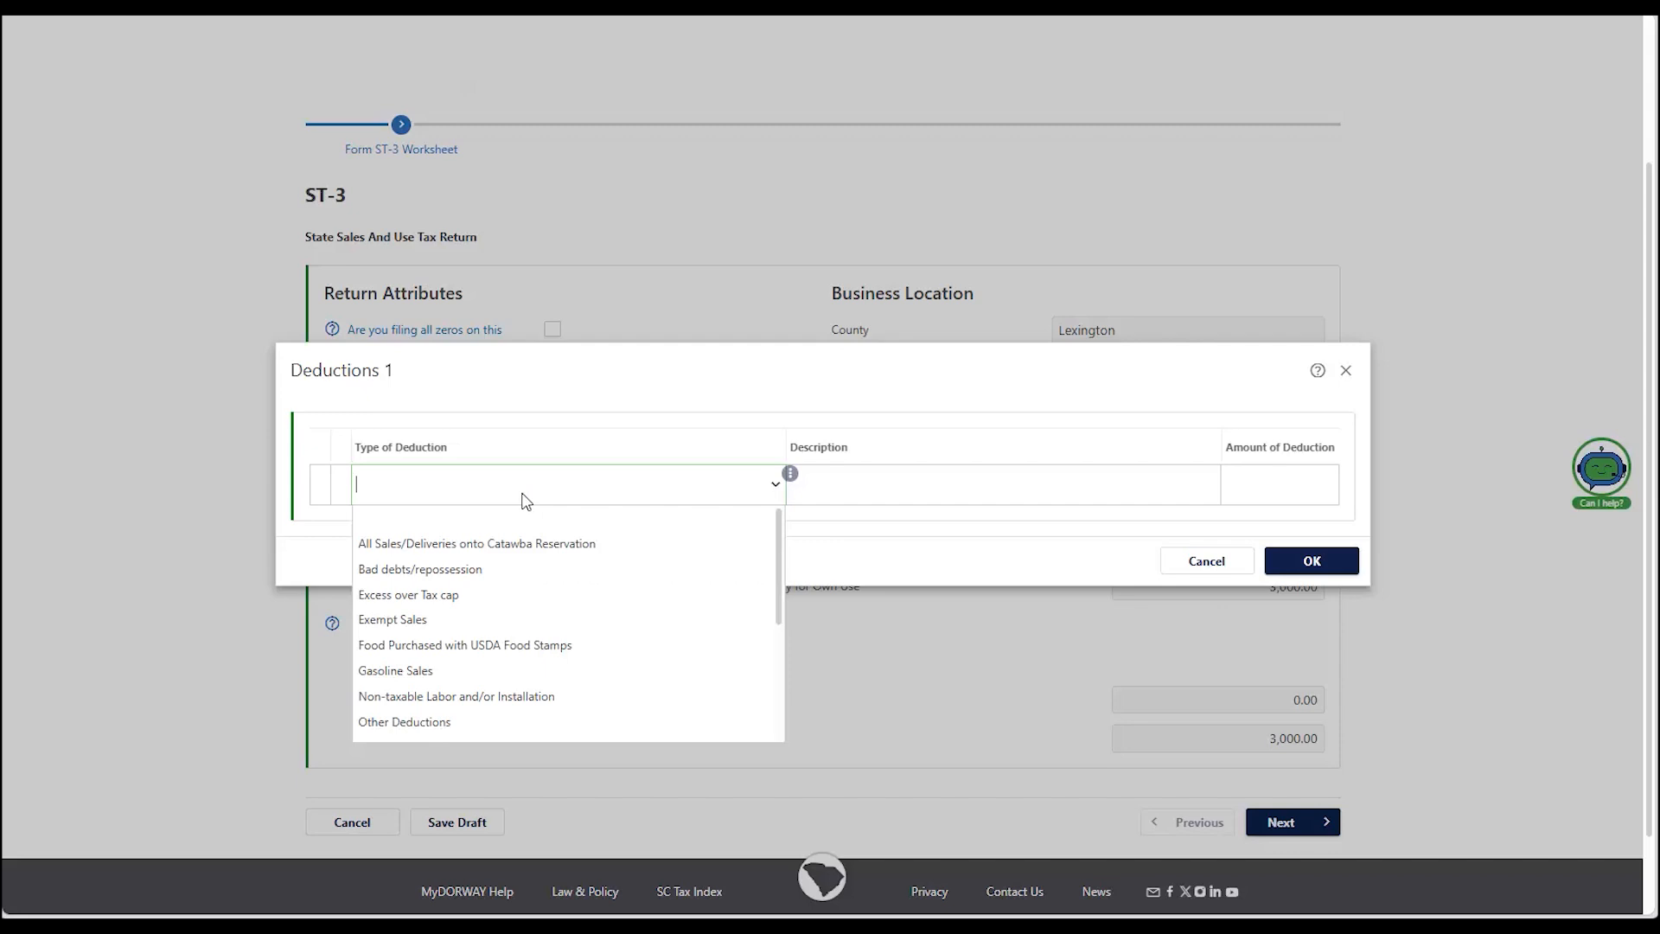
{"action": "left_click", "coordinate": [542, 619]}
{"action": "left_click", "coordinate": [1306, 478]}
{"action": "type", "text": "1000"}
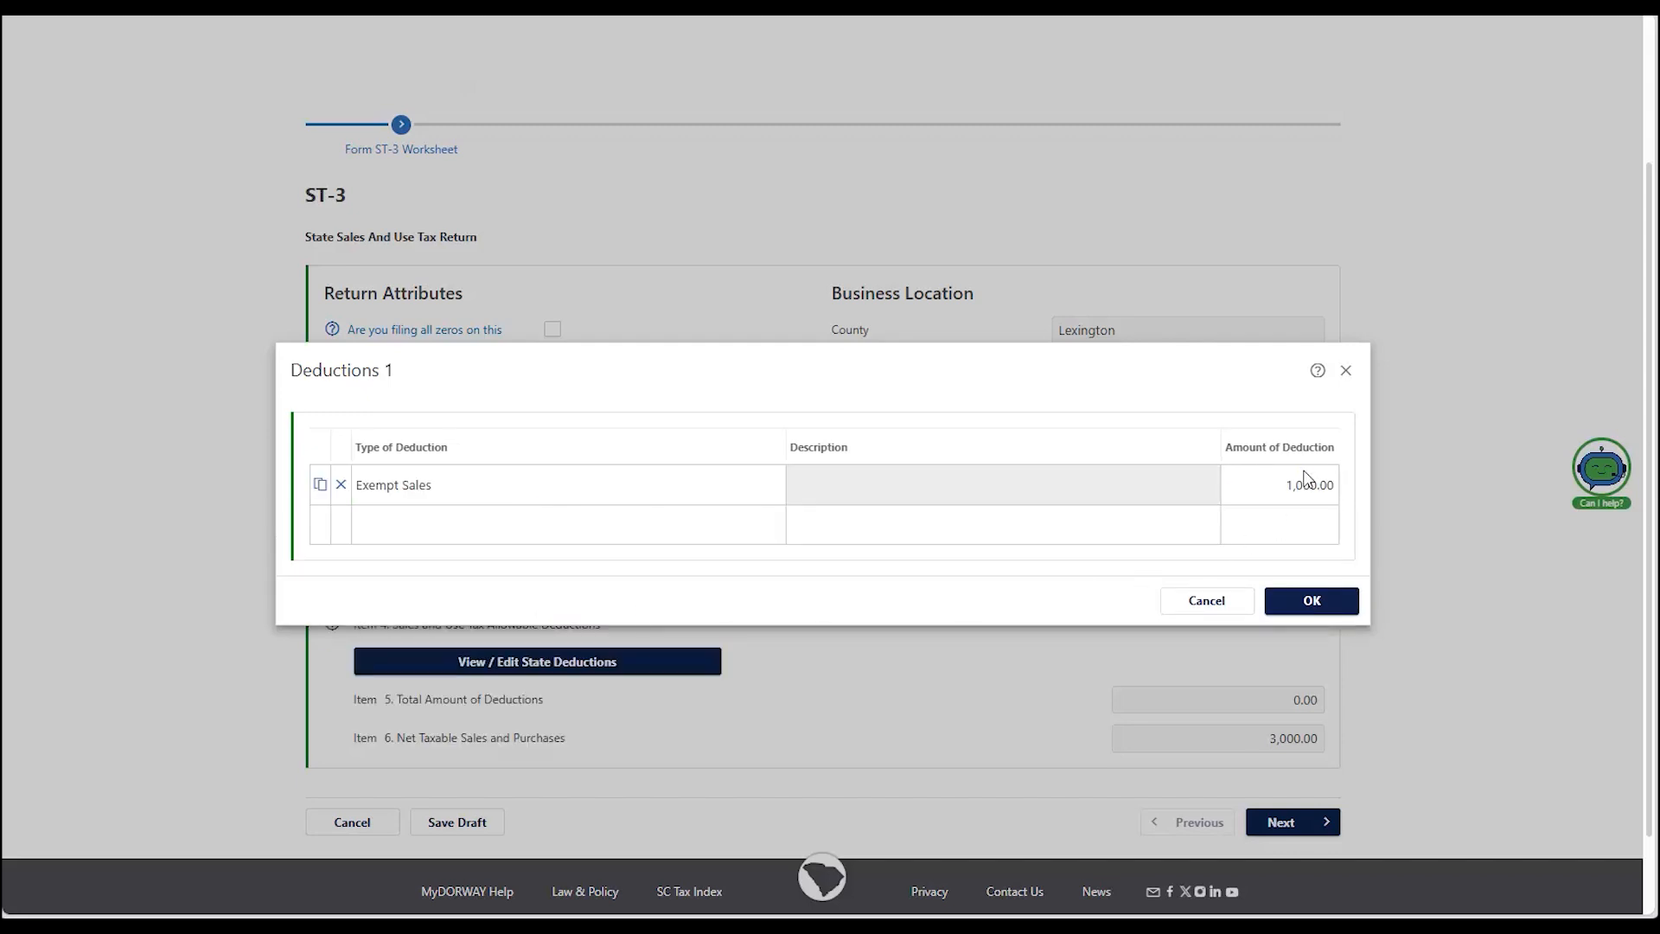
{"action": "left_click", "coordinate": [1311, 603]}
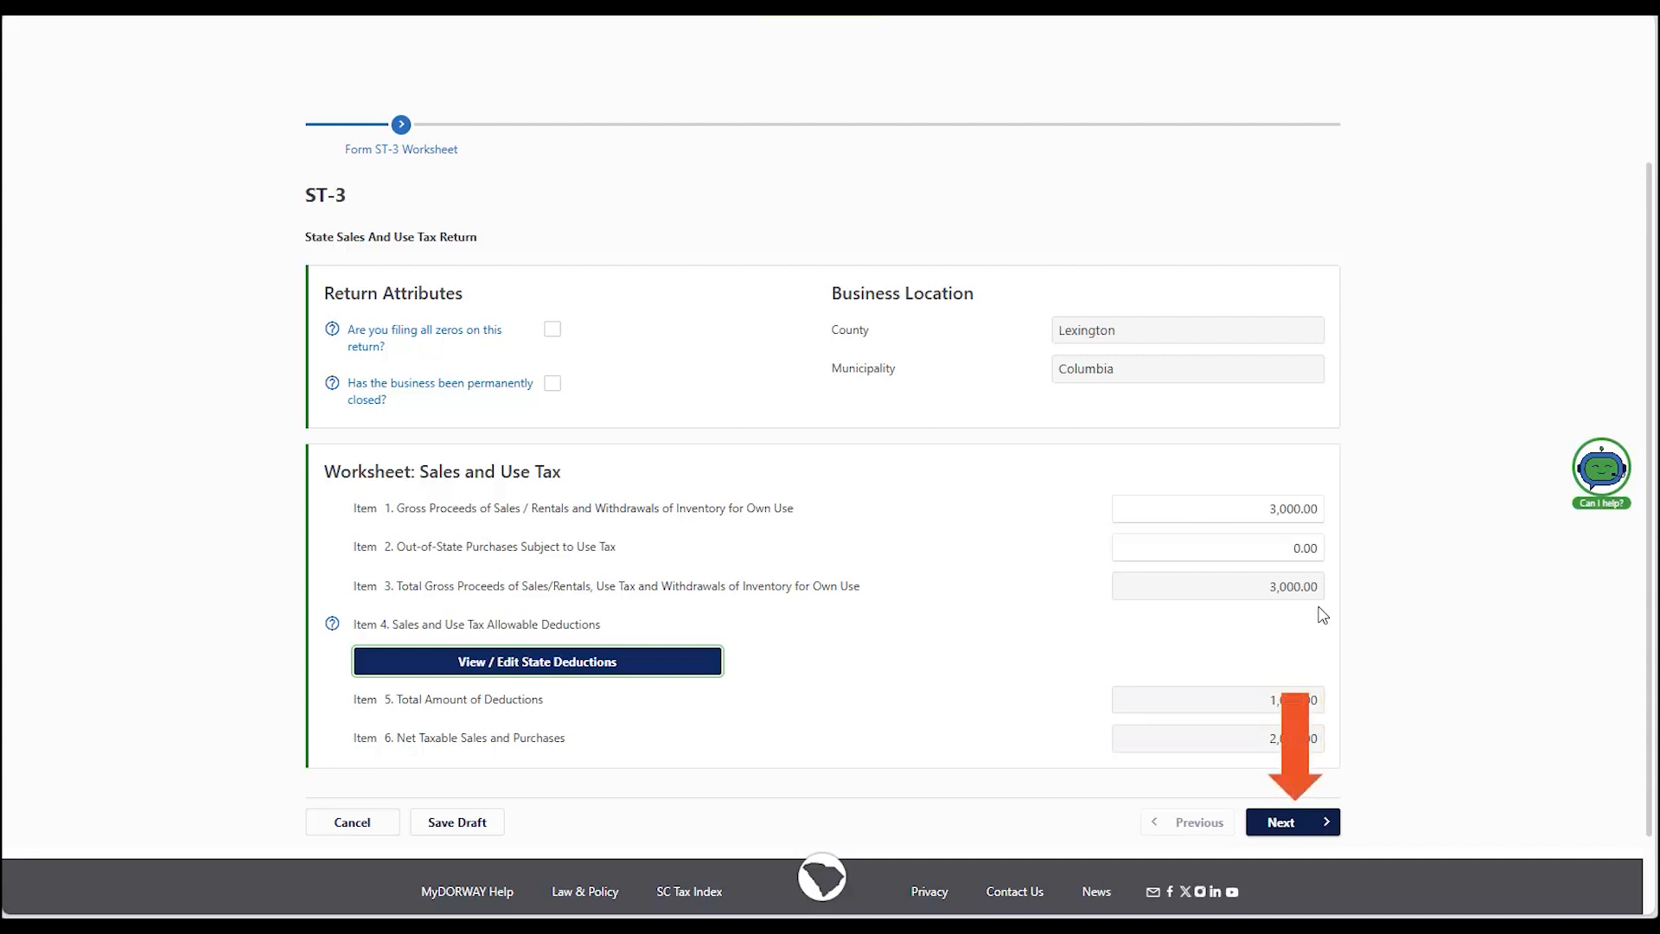
{"action": "left_click", "coordinate": [1276, 822]}
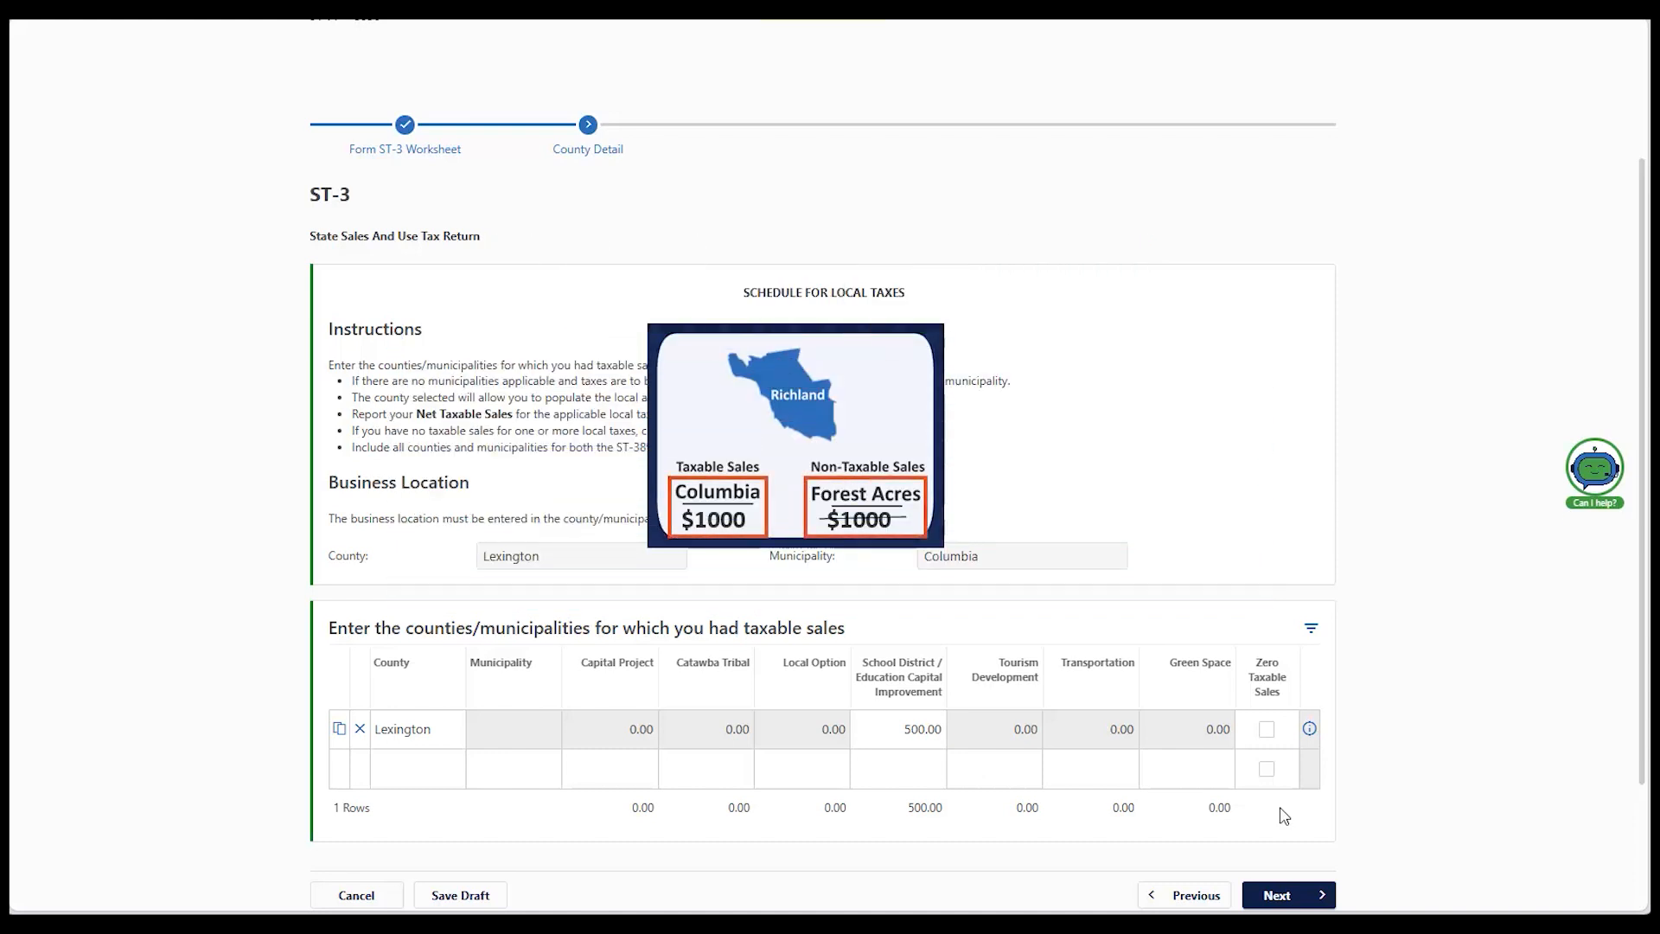
Add a county row for Richland with municipality Columbia, reporting 1,000 for both Local Option and Transportation.
{"action": "left_click", "coordinate": [418, 766]}
{"action": "left_click", "coordinate": [413, 645]}
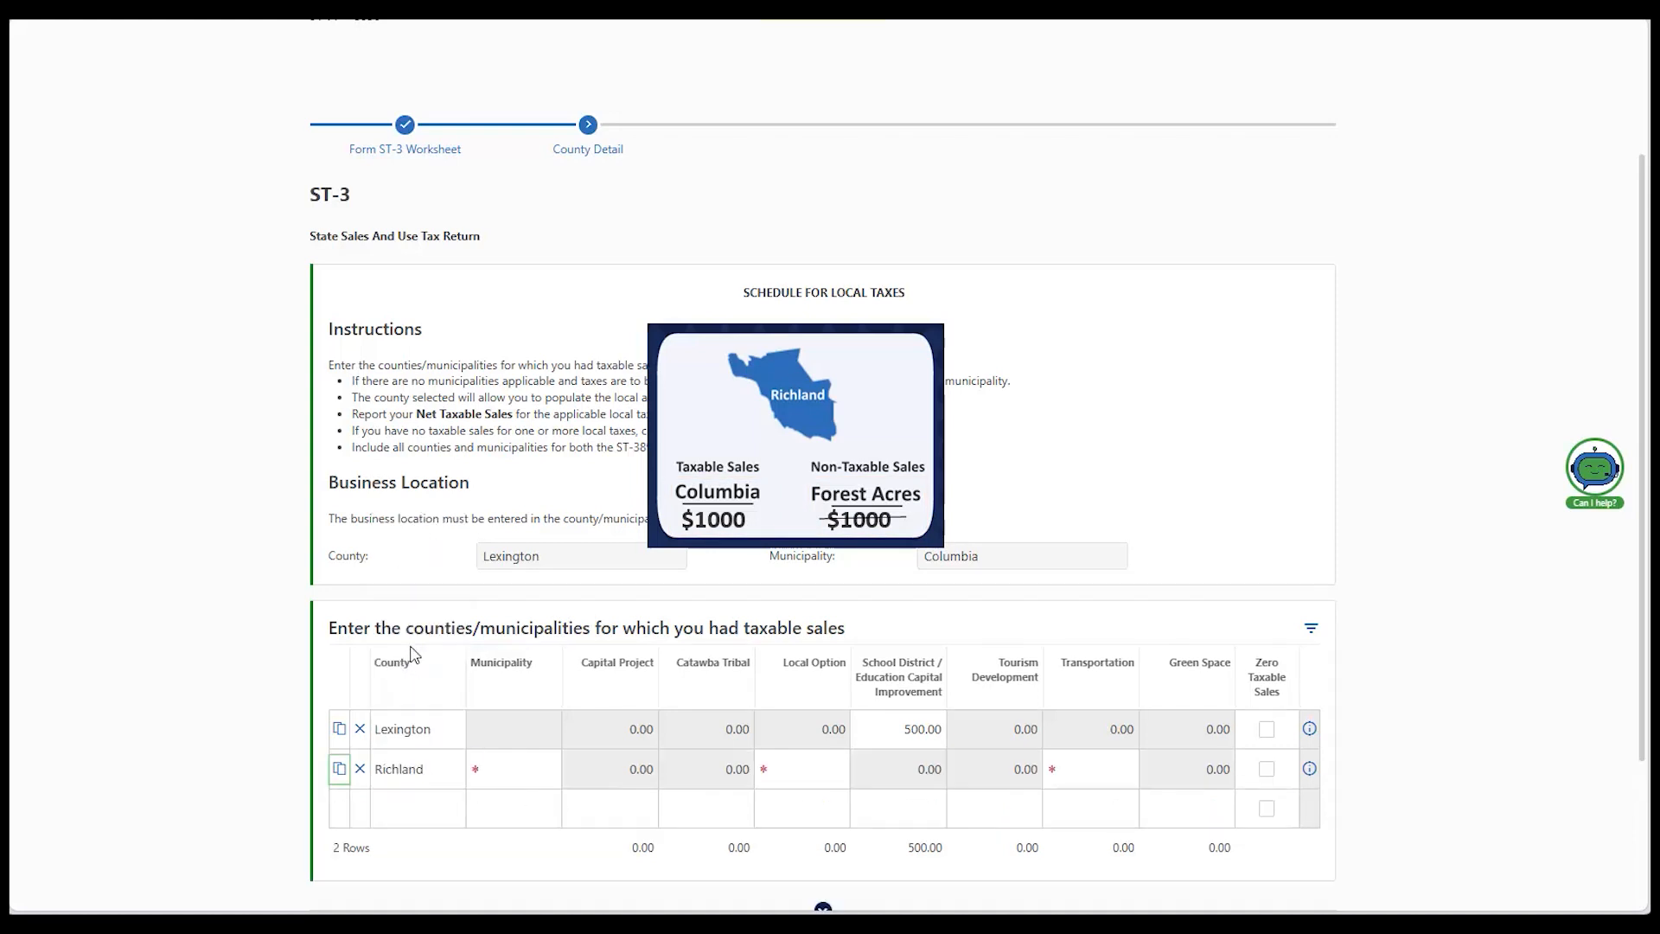
{"action": "left_click", "coordinate": [525, 776]}
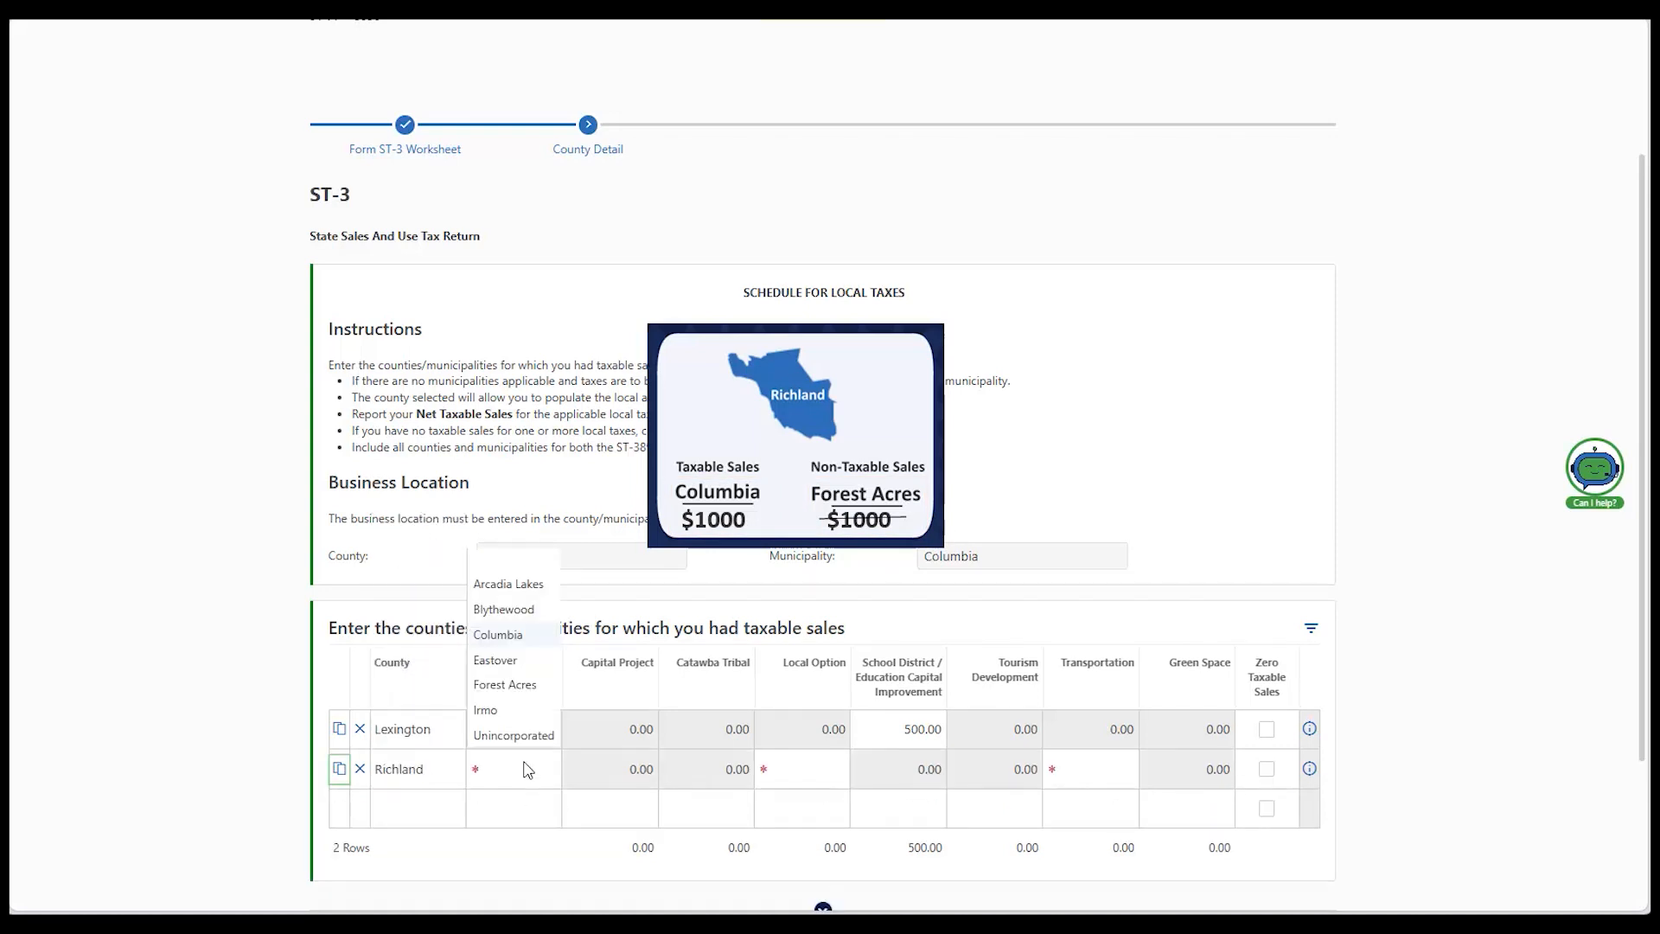
{"action": "left_click", "coordinate": [527, 636]}
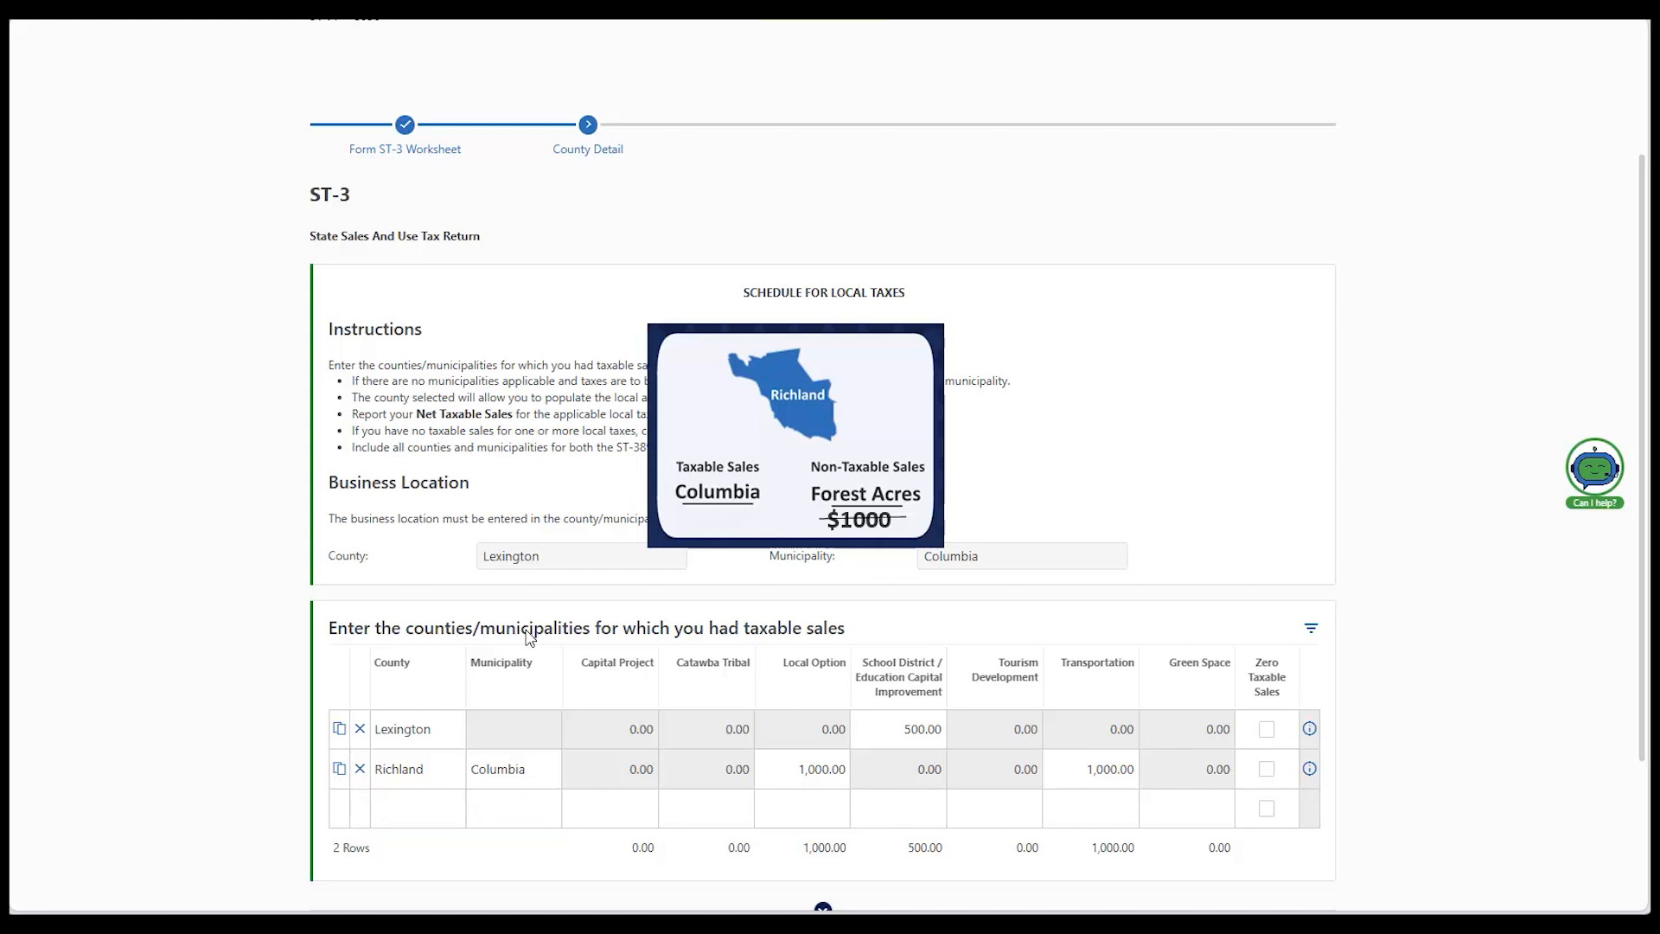
Add a Richland county row for the municipality Forest Acres and mark it as having zero taxable sales.
{"action": "left_click", "coordinate": [408, 807]}
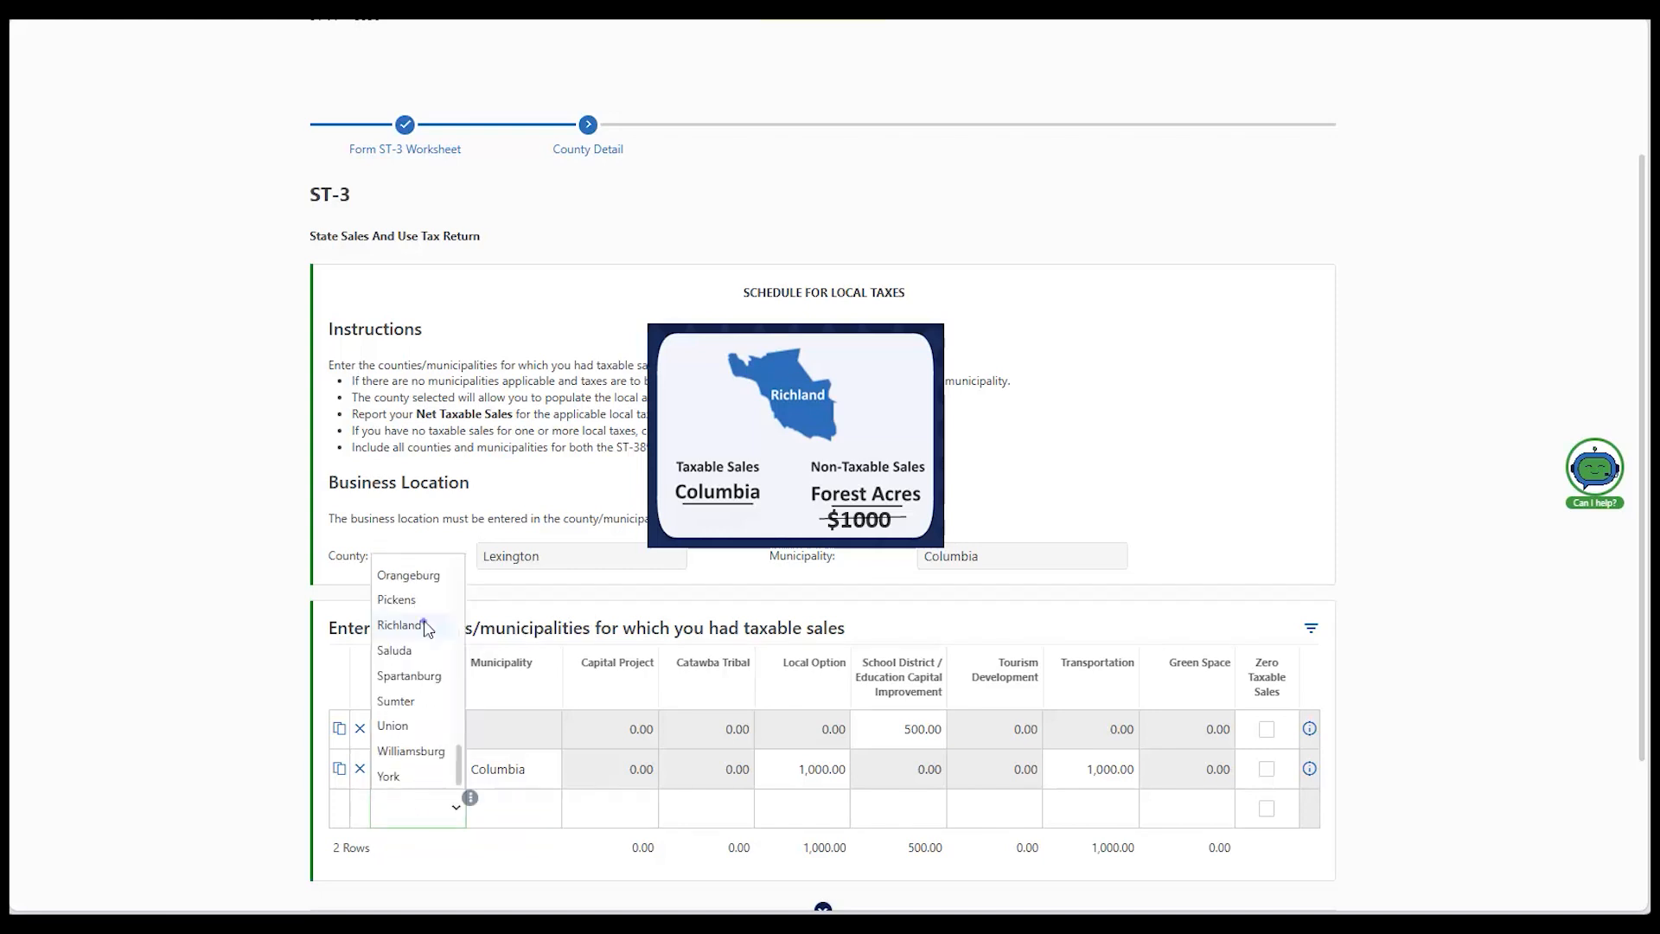
{"action": "left_click", "coordinate": [424, 622]}
{"action": "left_click", "coordinate": [494, 807]}
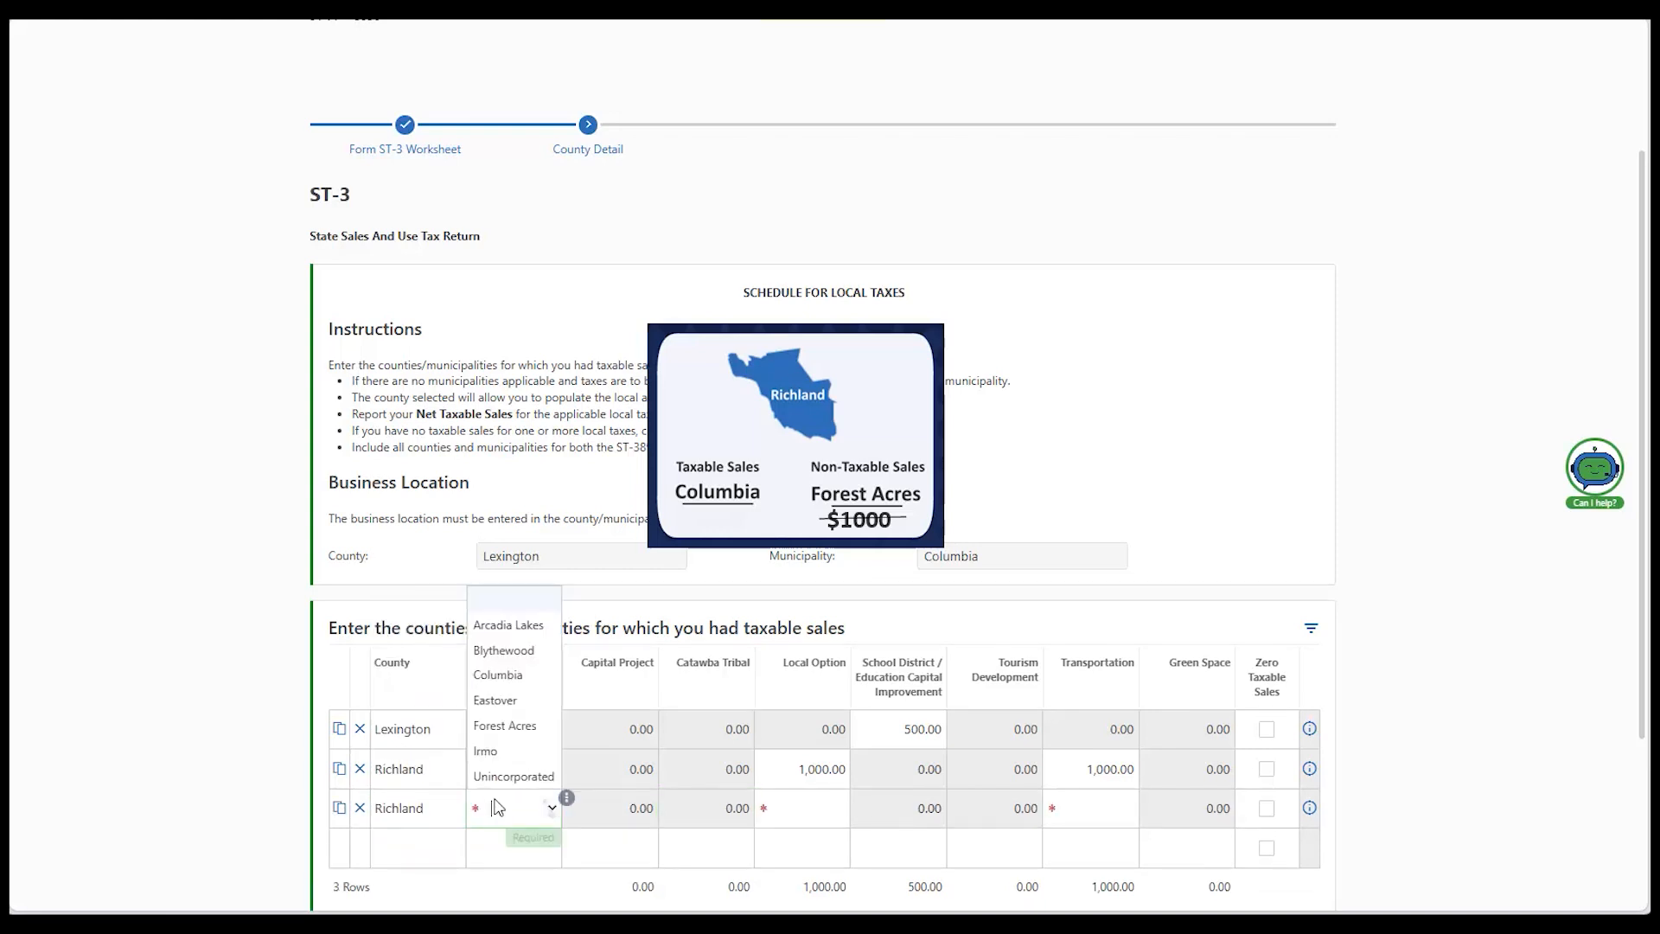
{"action": "left_click", "coordinate": [498, 739]}
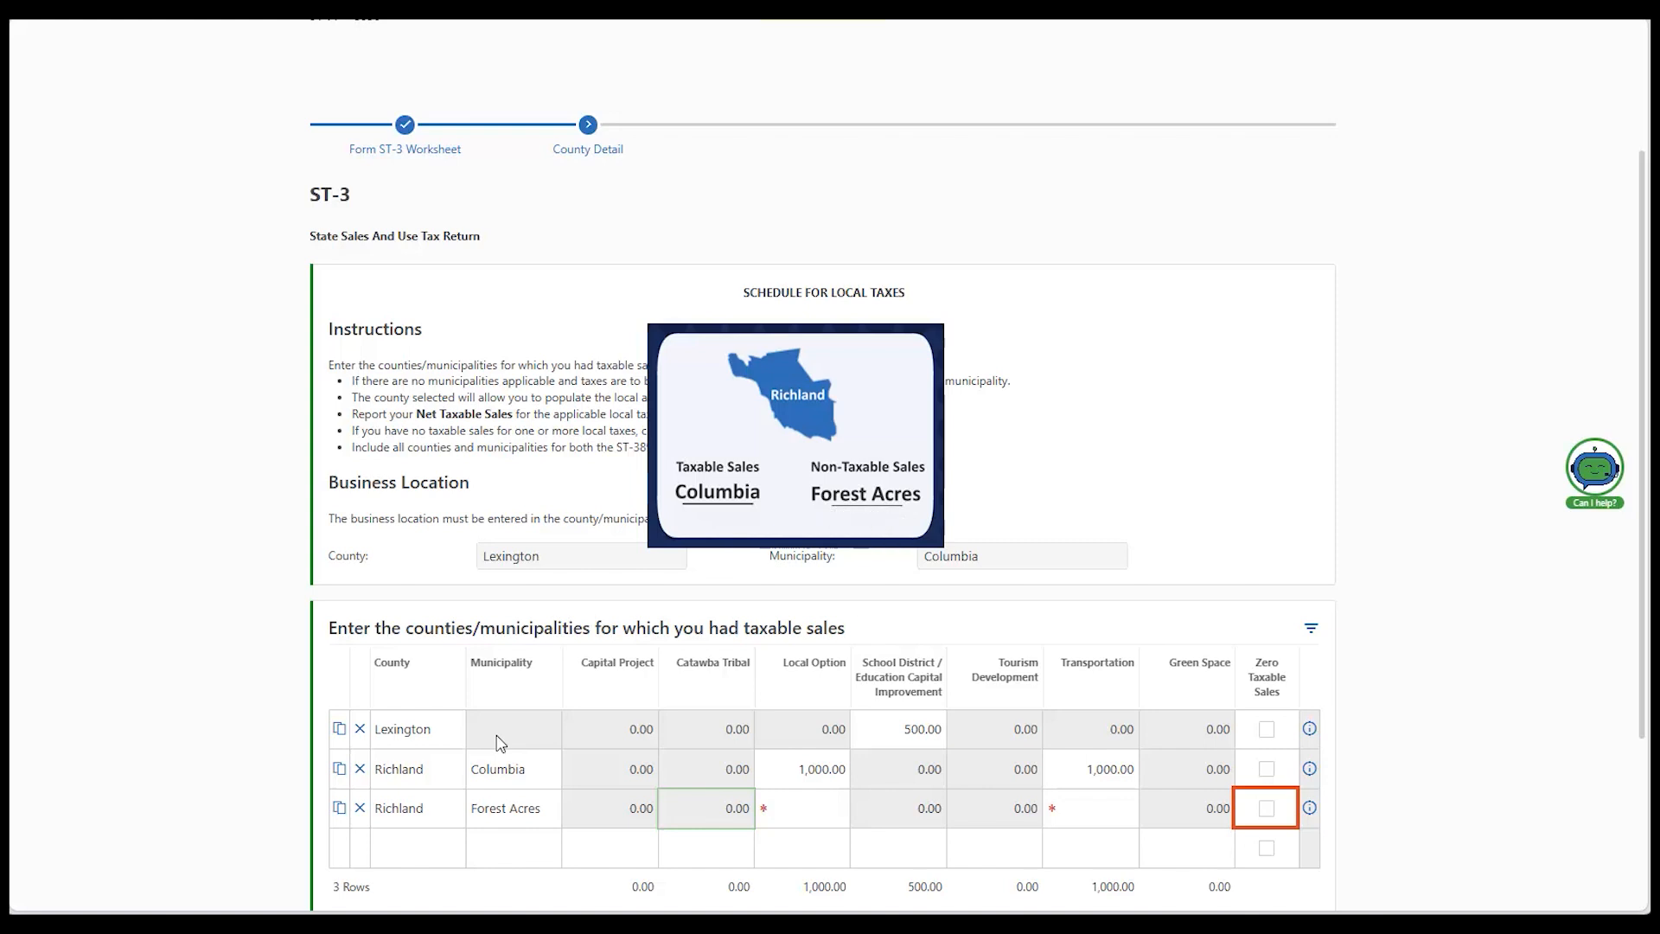
{"action": "left_click", "coordinate": [1266, 808]}
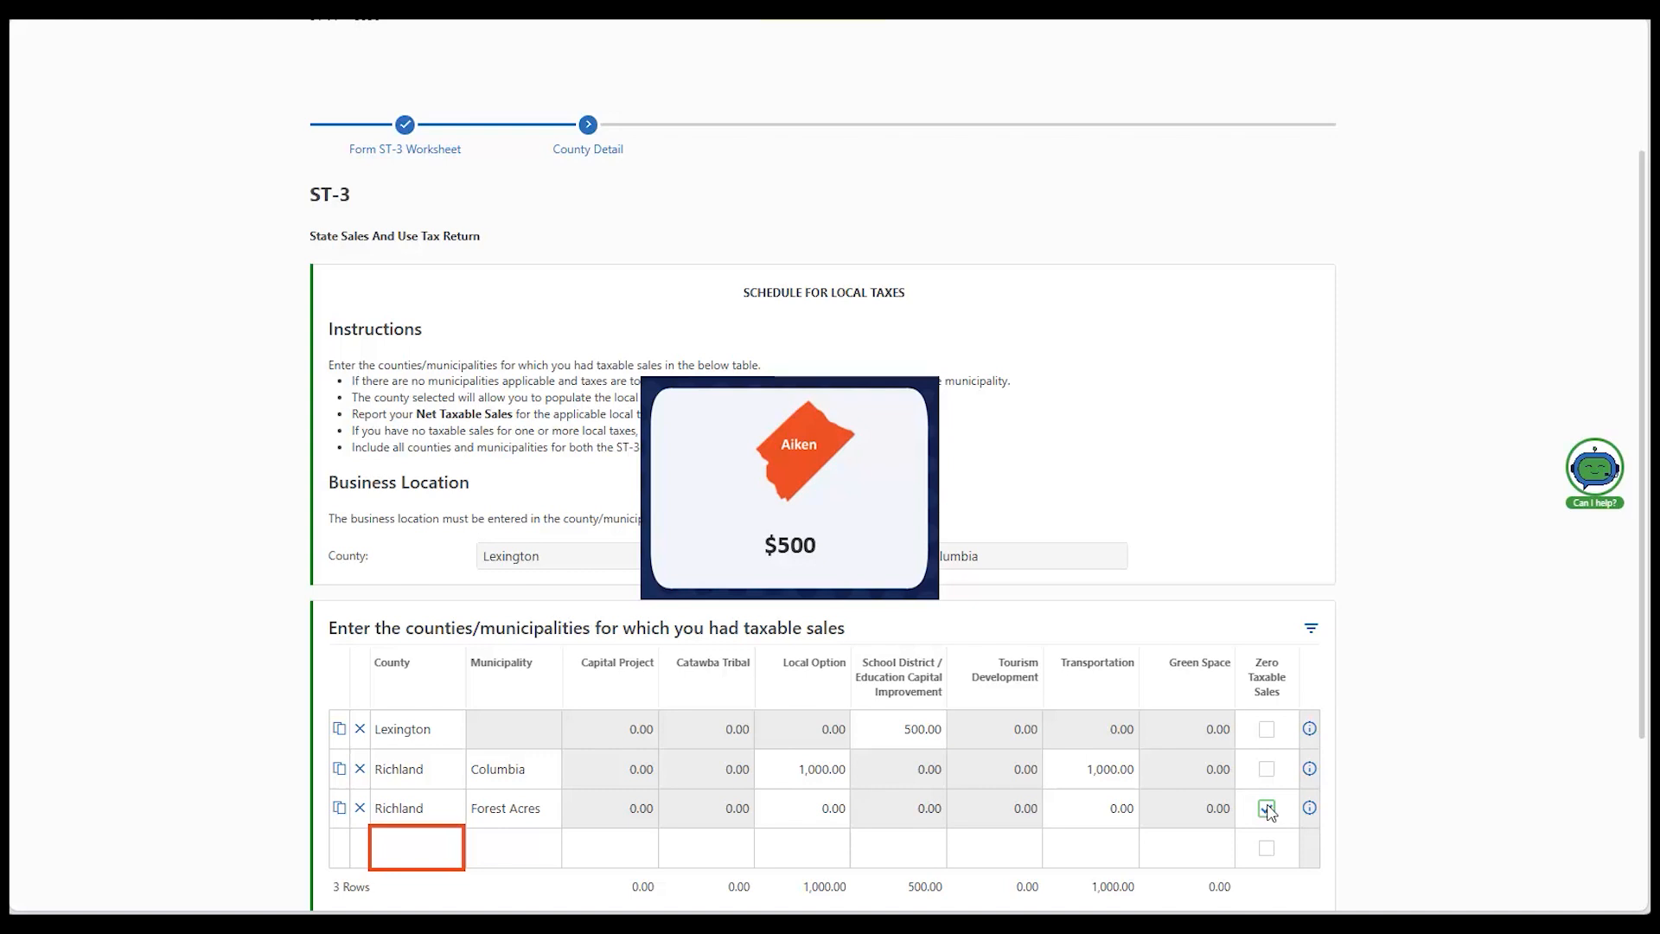
Add an Aiken county row with 500 for Capital Project and School District, and continue to Form ST-389.
{"action": "left_click", "coordinate": [416, 847]}
{"action": "left_click", "coordinate": [423, 638]}
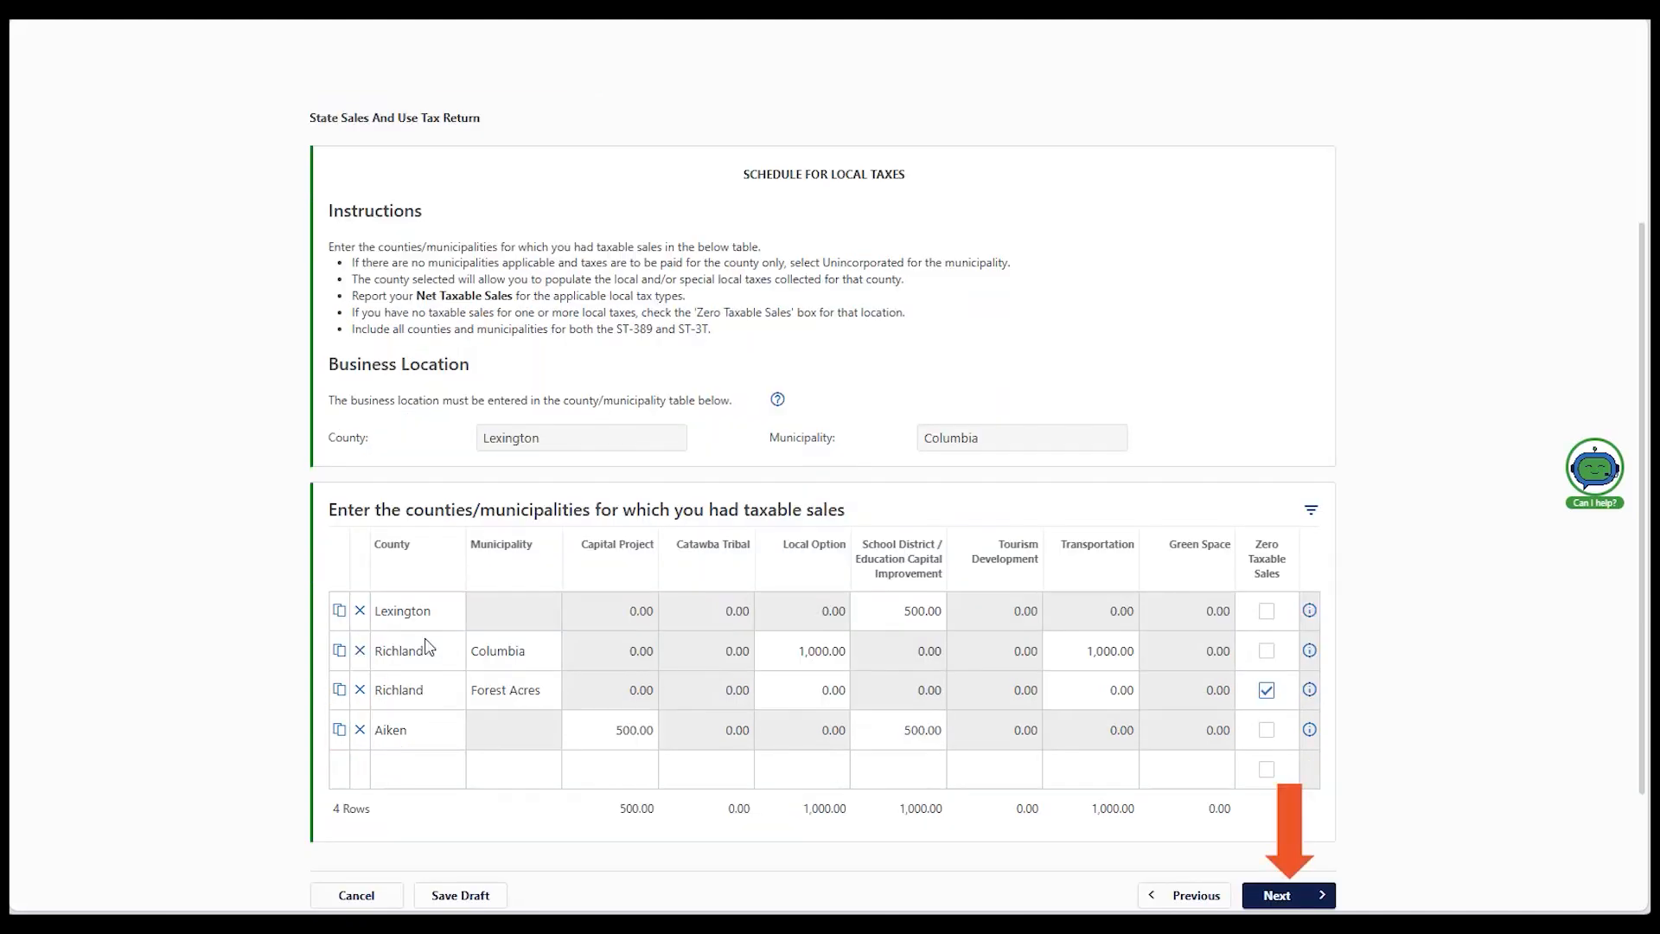
{"action": "left_click", "coordinate": [1290, 895]}
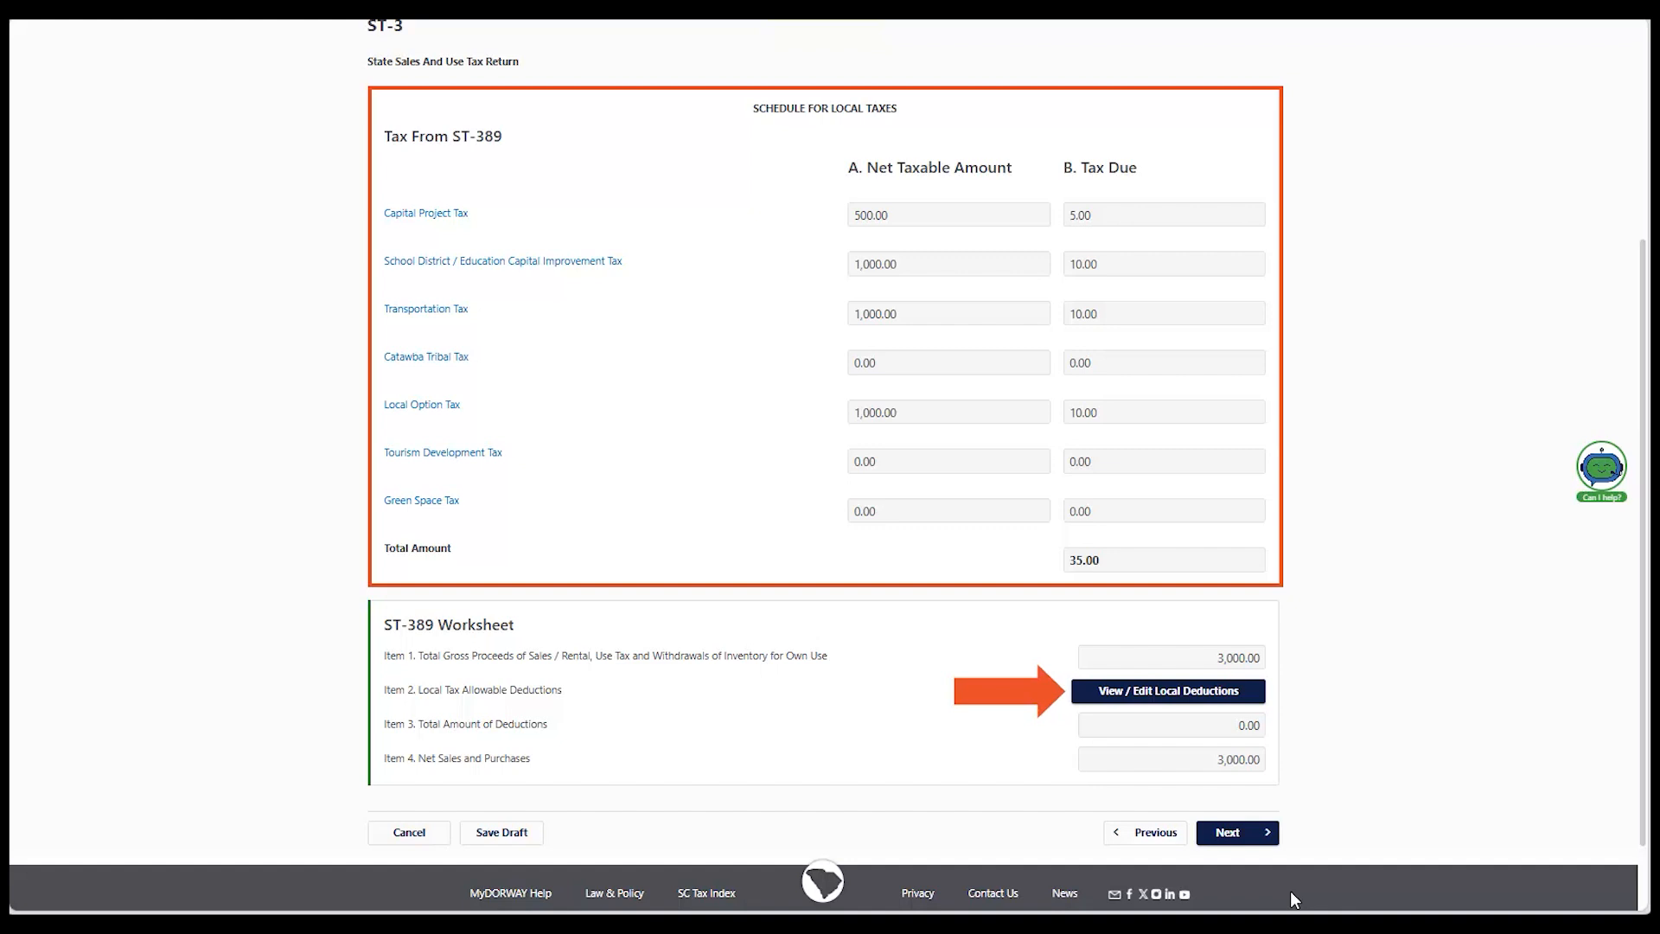
Add an Exempt Sales deduction of 1,000 to the local deductions on the ST-389 worksheet and continue to the summary.
{"action": "left_click", "coordinate": [1080, 691]}
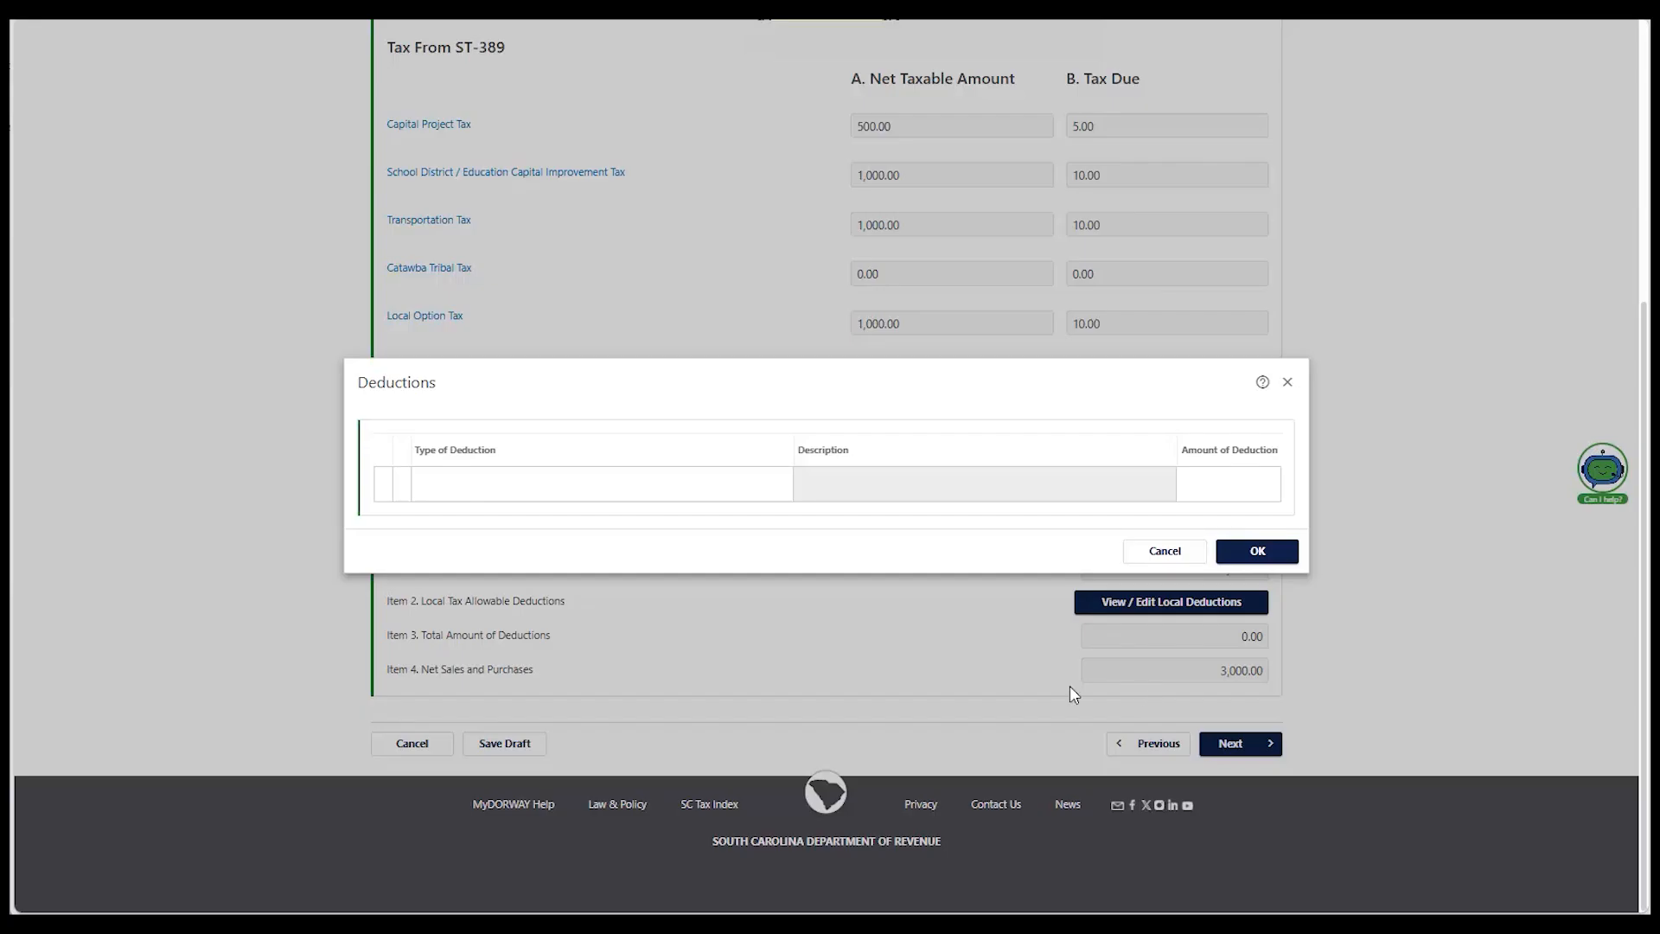
{"action": "left_click", "coordinate": [595, 486]}
{"action": "left_click", "coordinate": [513, 597]}
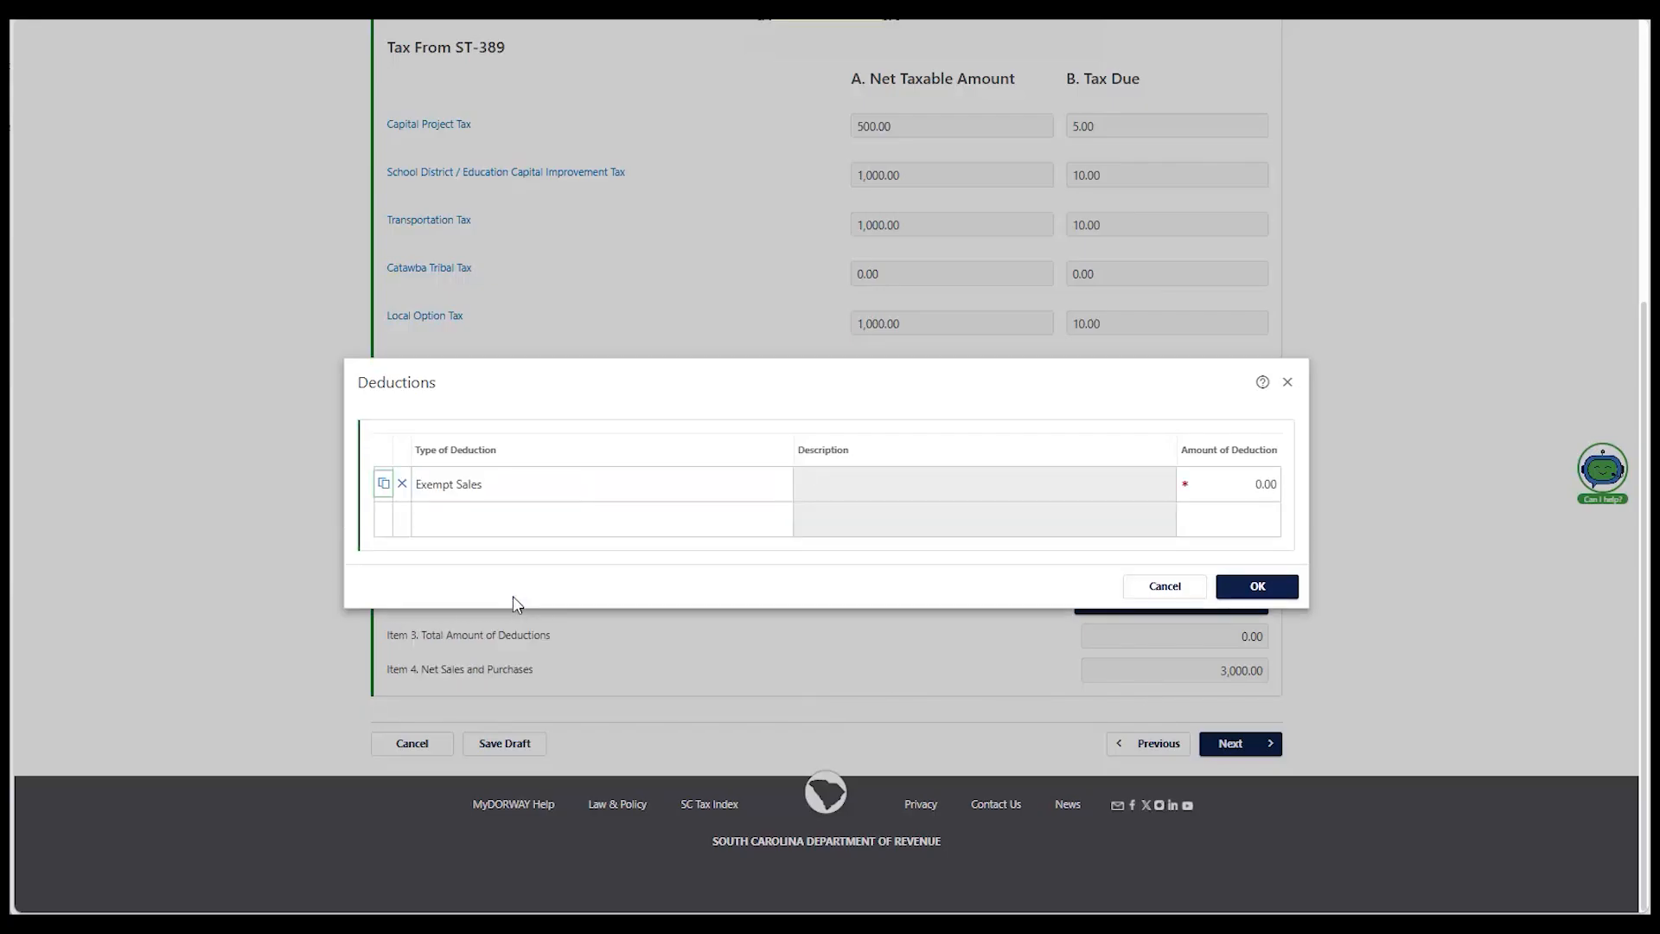
{"action": "left_click", "coordinate": [1252, 485]}
{"action": "type", "text": "1000"}
{"action": "left_click", "coordinate": [1260, 588]}
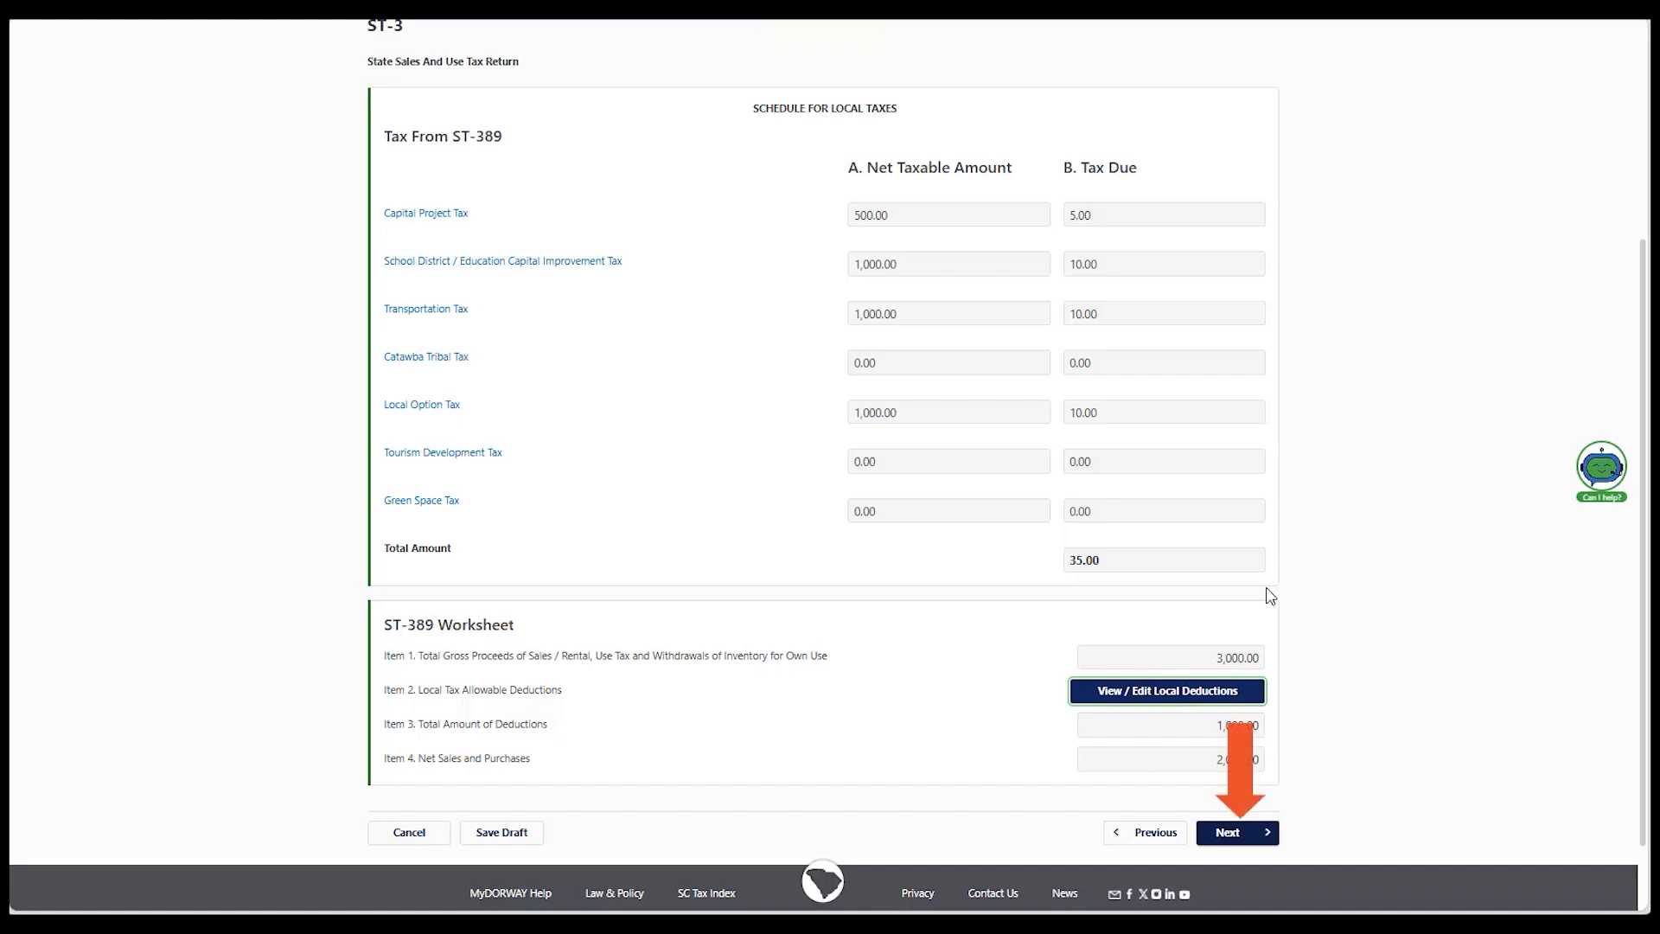
{"action": "left_click", "coordinate": [1239, 833]}
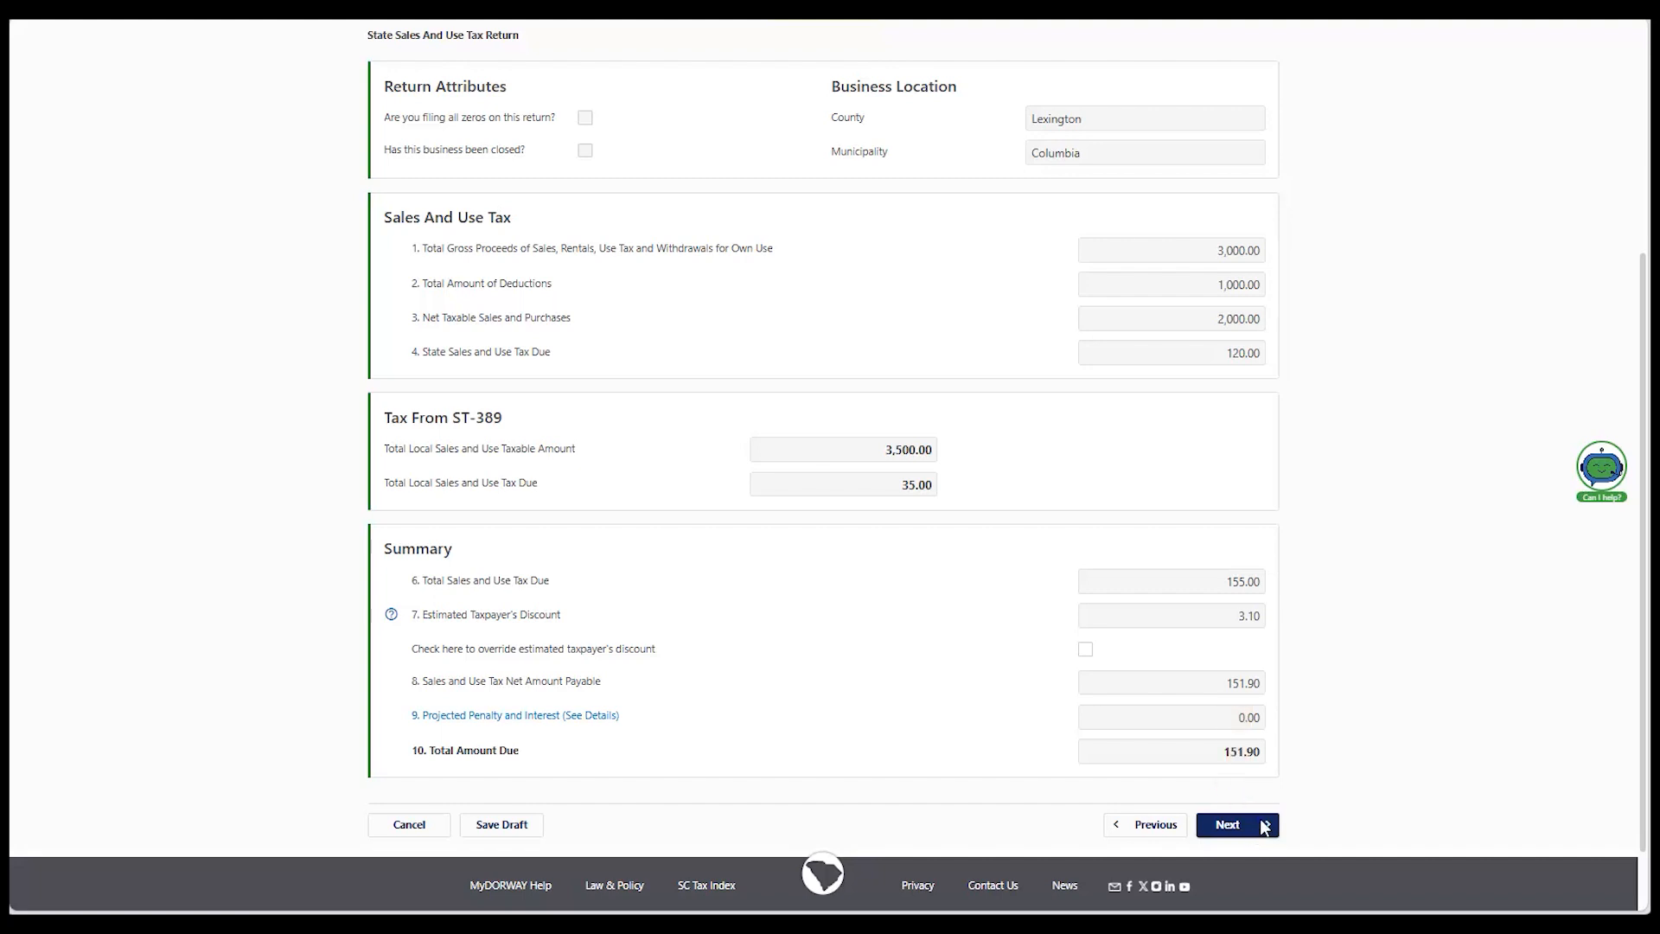
Accept the ST-3 summary, enter the account password as the signature and submit the return.
{"action": "left_click", "coordinate": [1262, 826]}
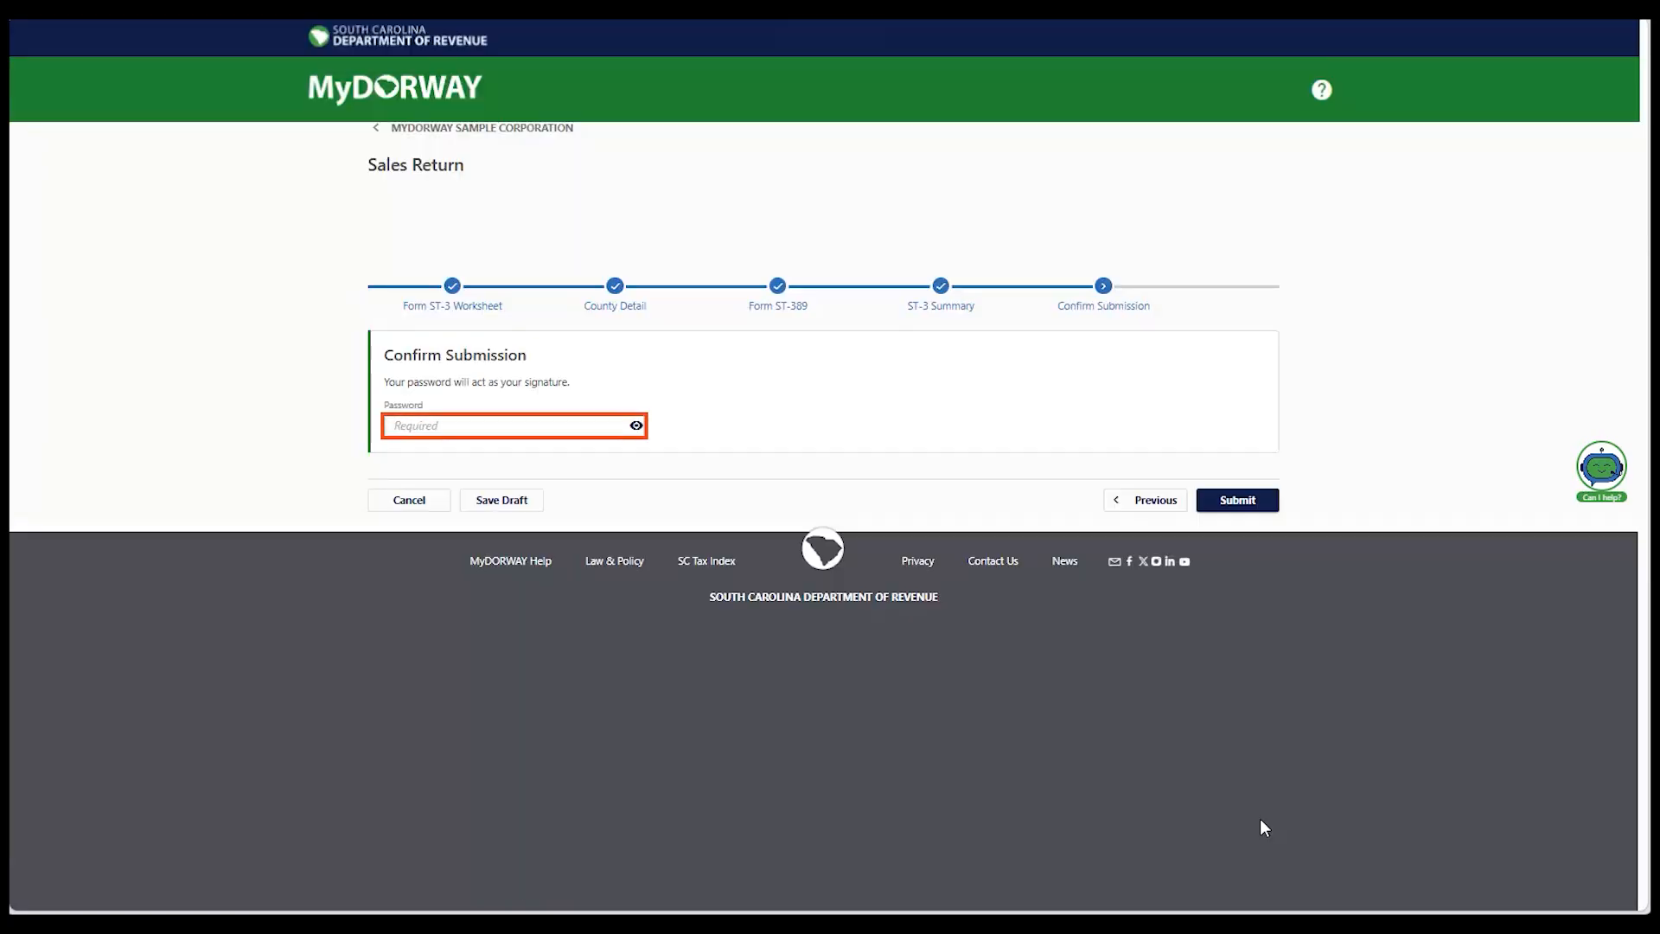
{"action": "left_click", "coordinate": [415, 420]}
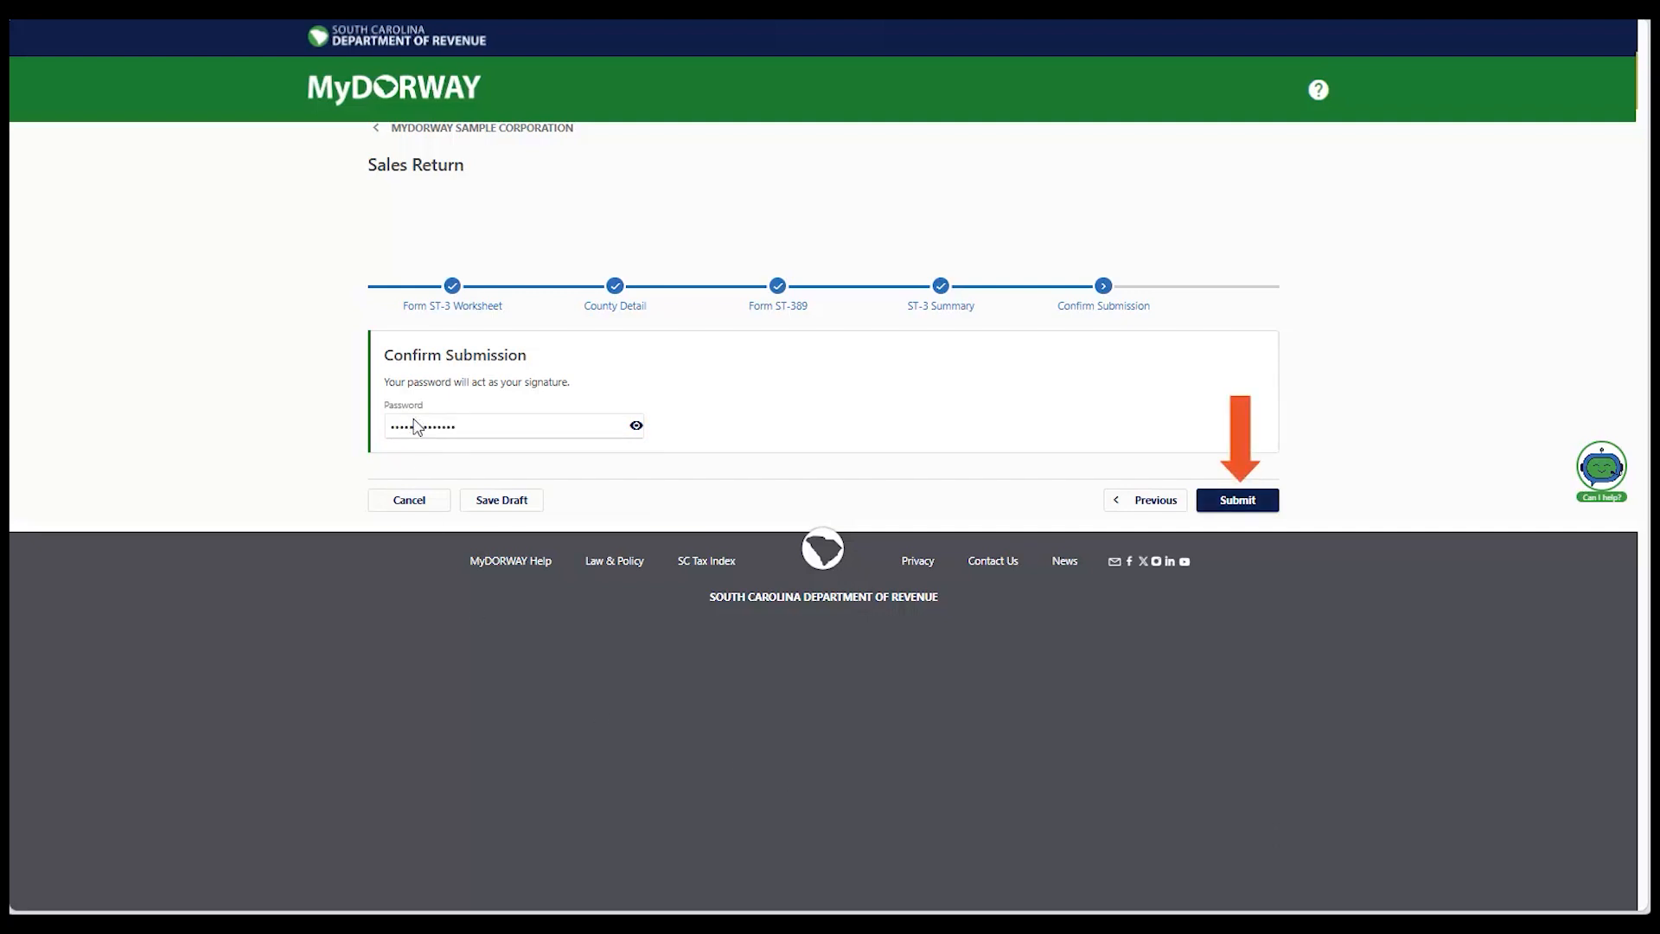
{"action": "left_click", "coordinate": [1250, 504]}
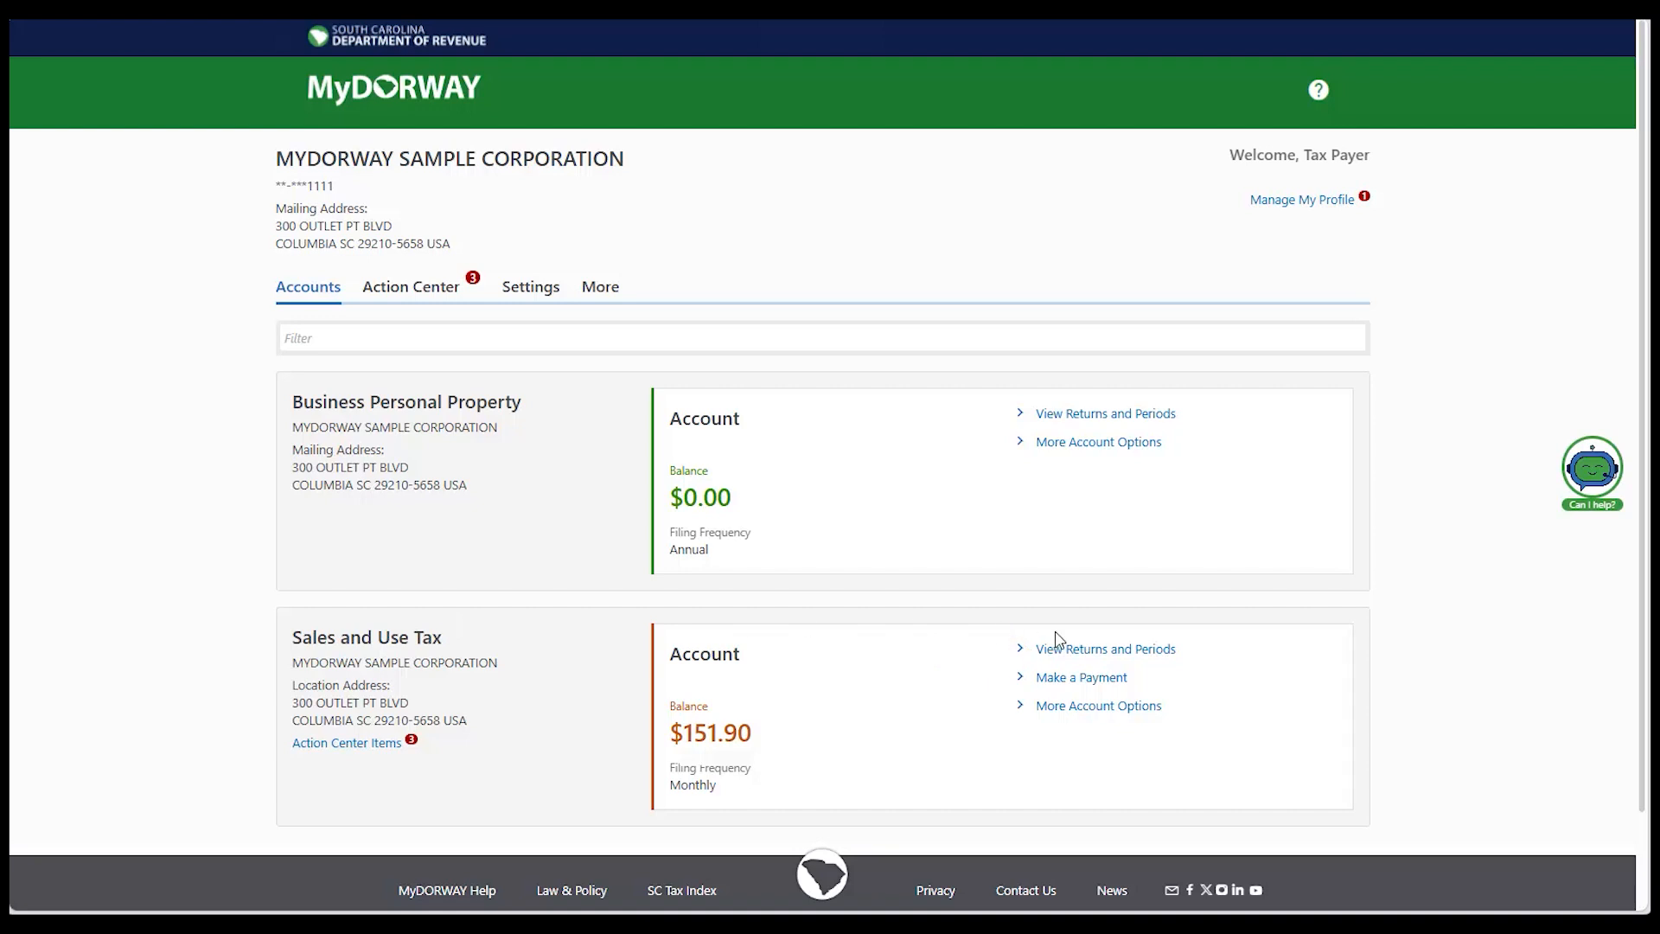
Check the Sales and Use Tax account's returns and periods, and review the outstanding items in the Action Center.
{"action": "left_click", "coordinate": [1105, 650]}
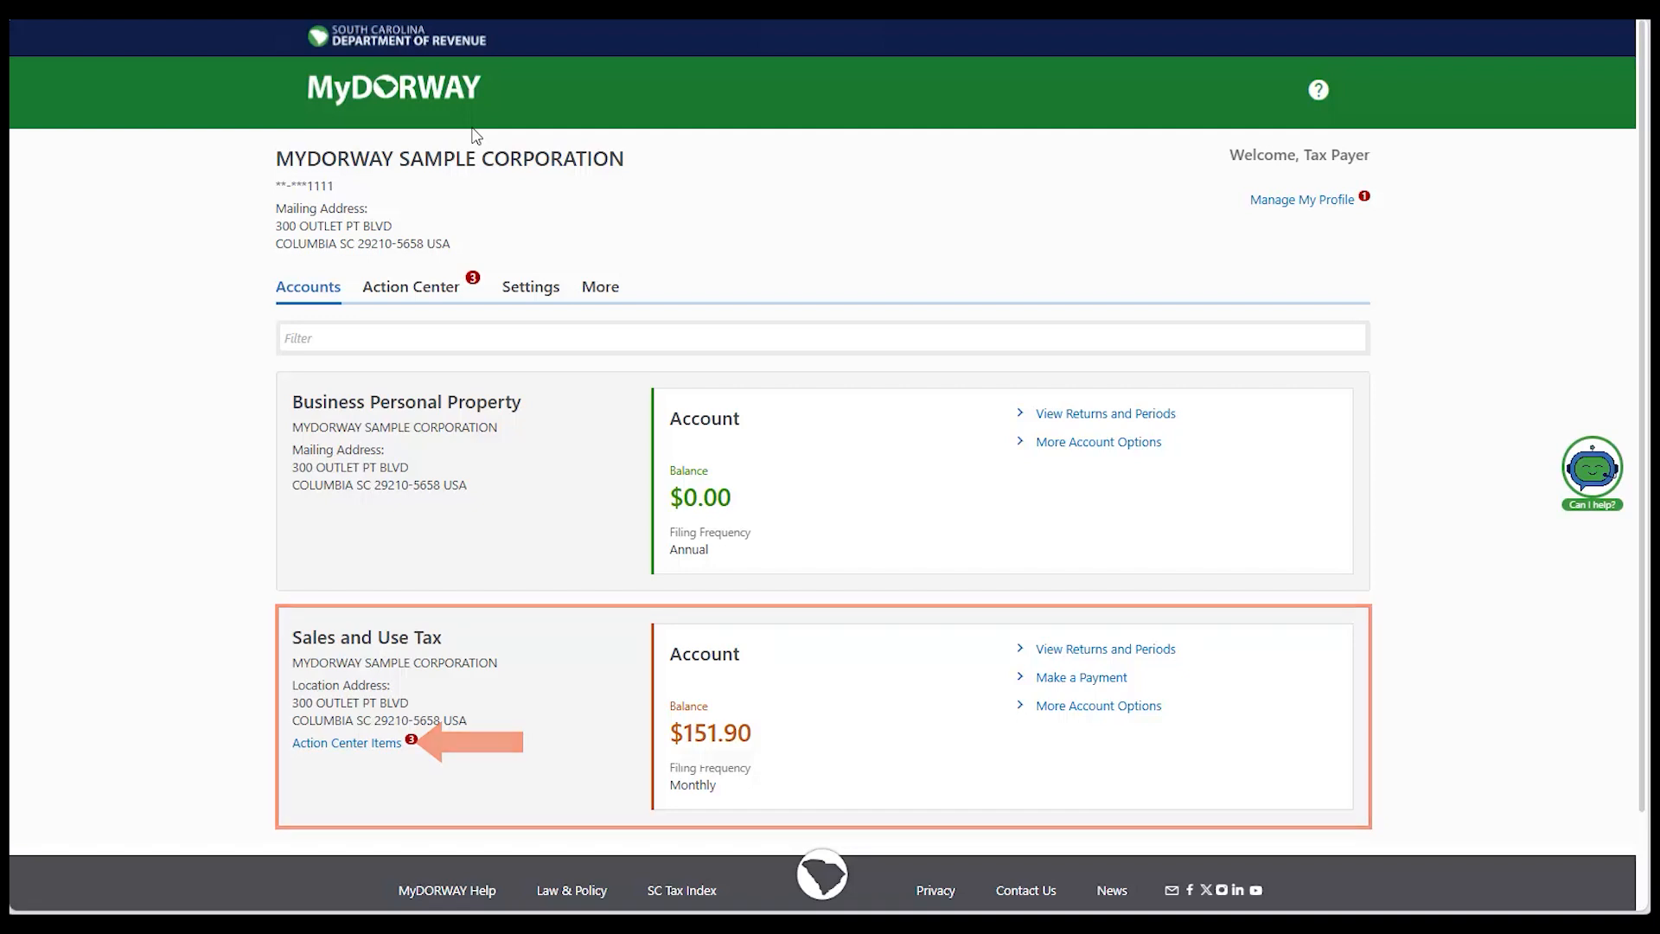
{"action": "left_click", "coordinate": [371, 744]}
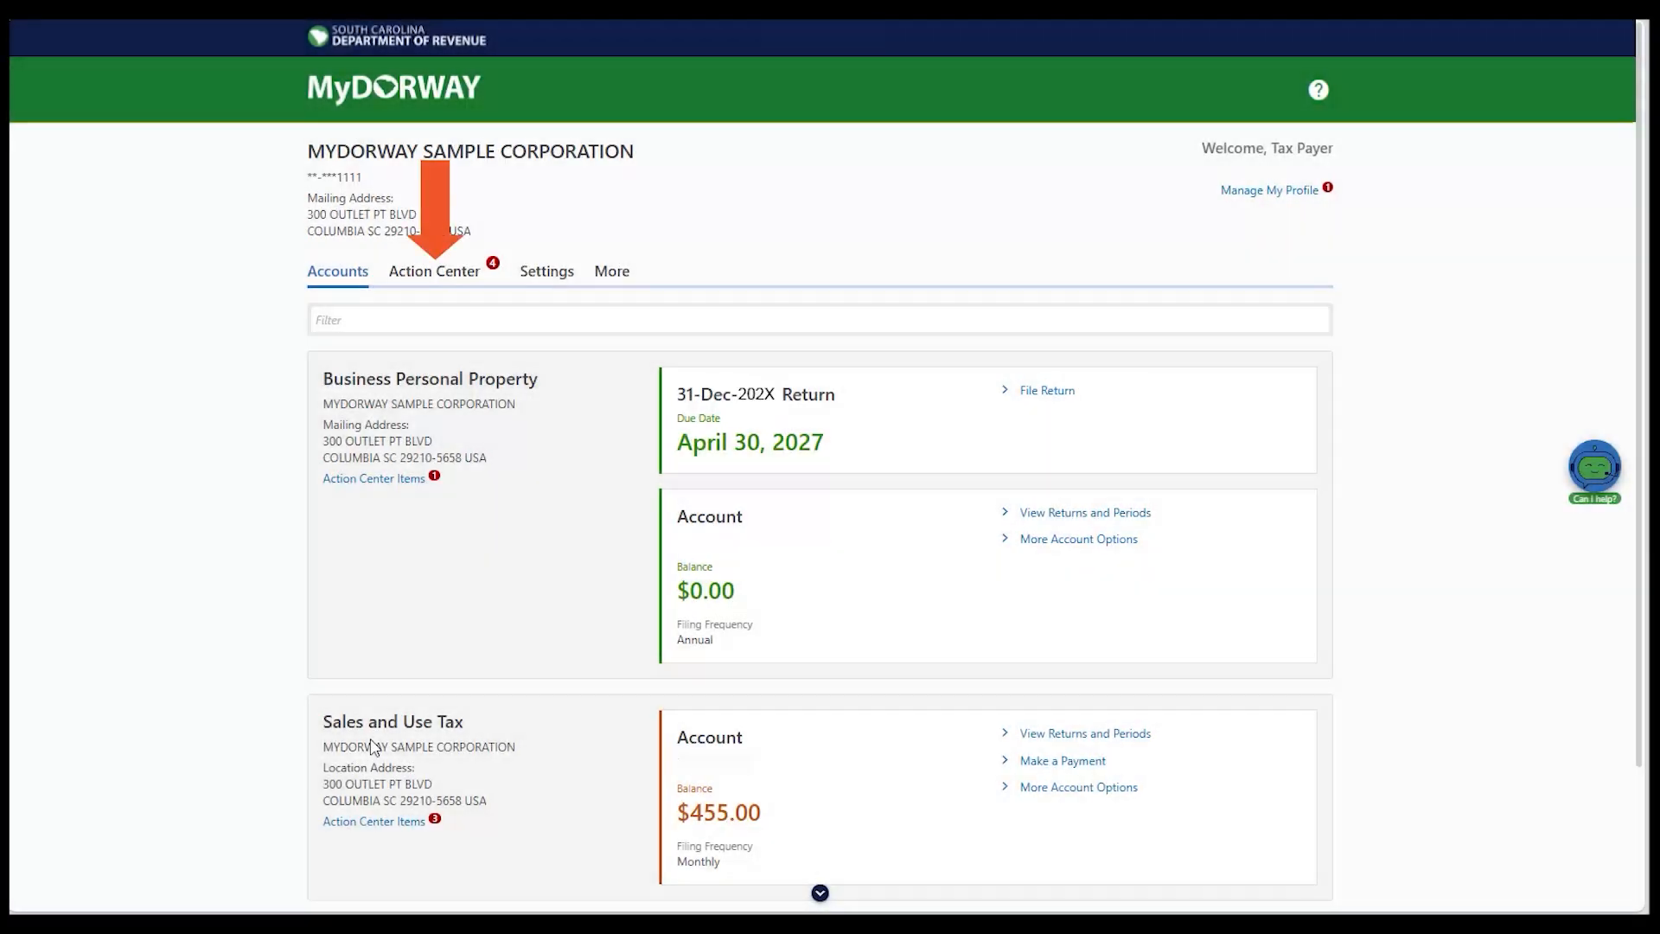
{"action": "left_click", "coordinate": [460, 270]}
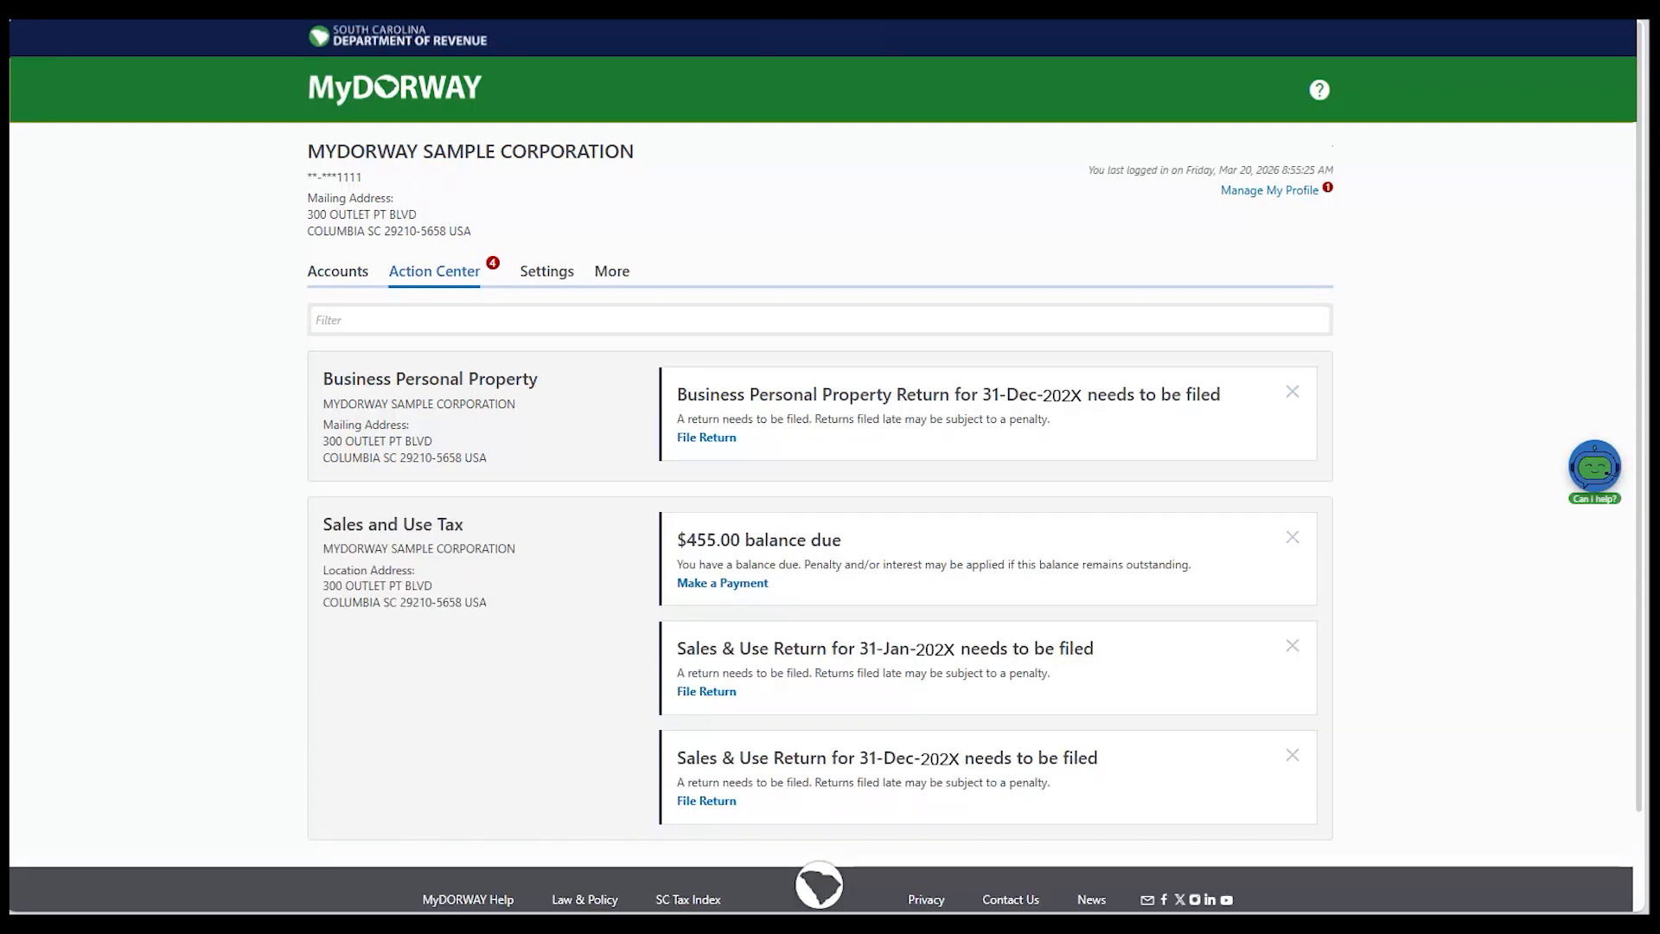